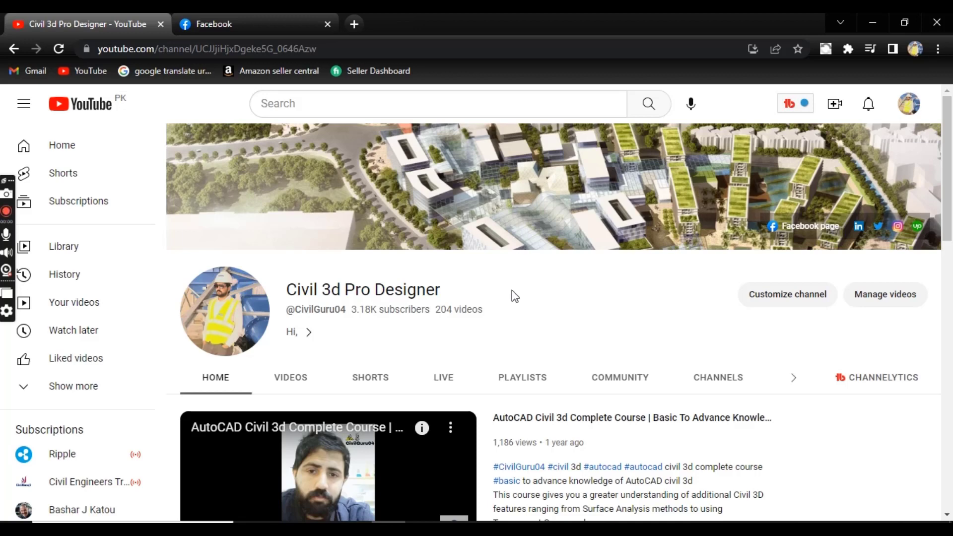
- Show the top of the Civil 3d Pro Designer Facebook page, then minimize Chrome
click(233, 24)
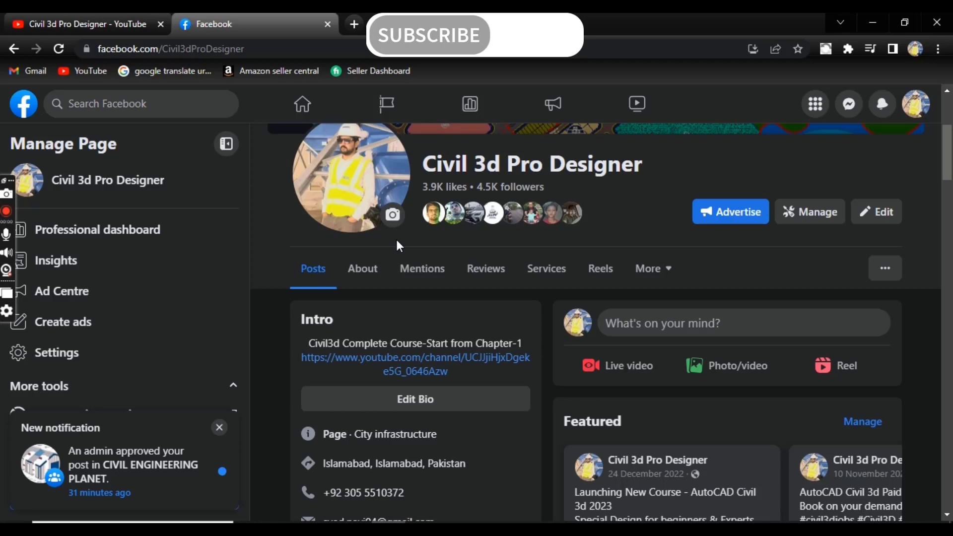
scroll(289, 336, up, 5)
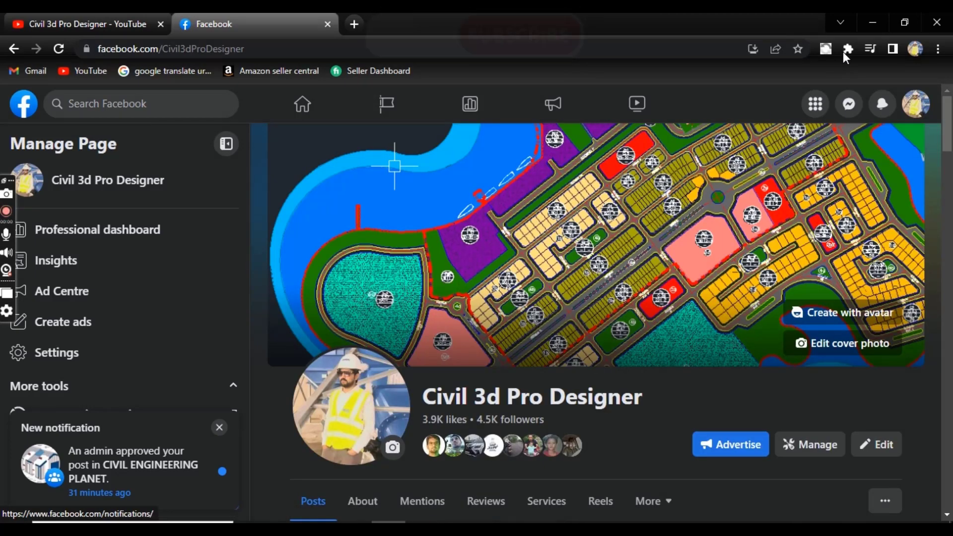
click(869, 20)
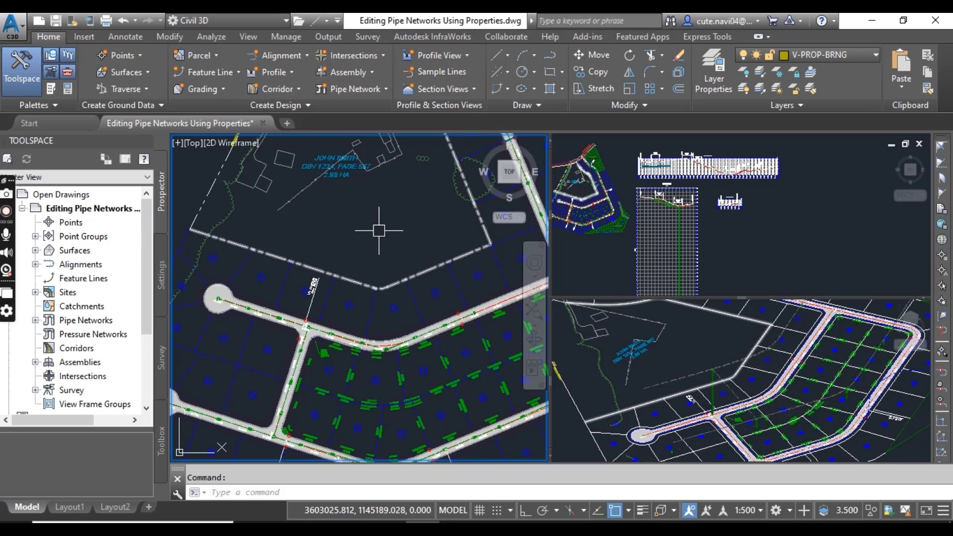
- Dismiss the Nonvalid Software Detected warning and check Madison Lane stations on the plan
mouse_move(378, 229)
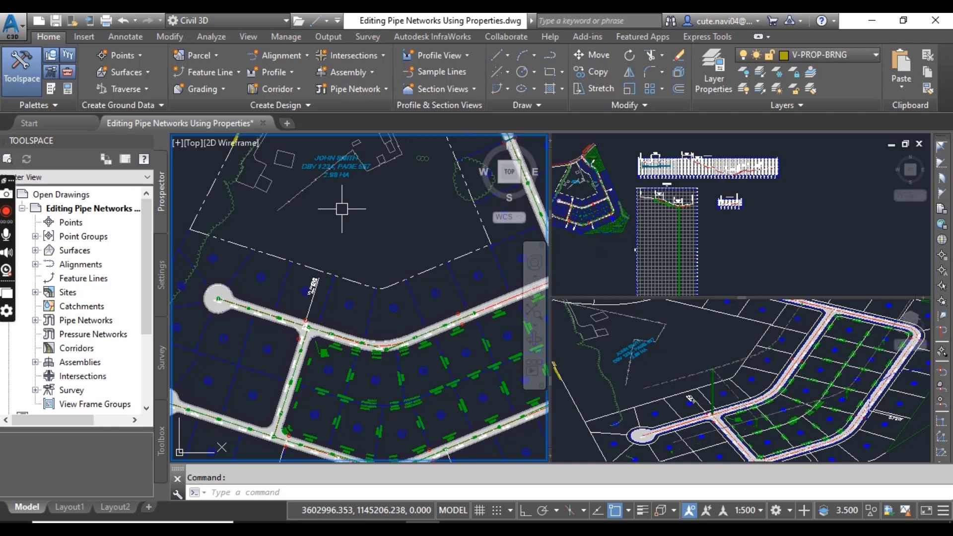
mouse_move(341, 209)
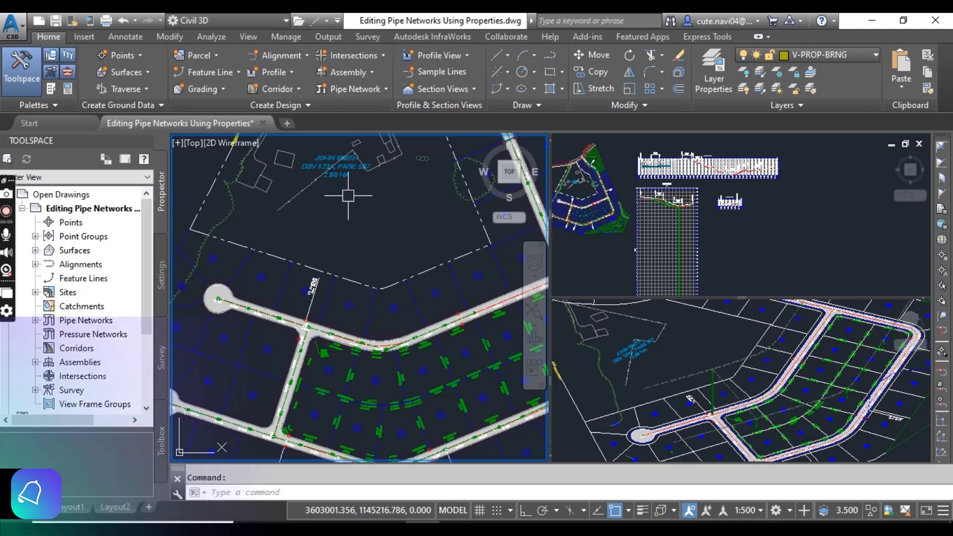
mouse_move(116, 127)
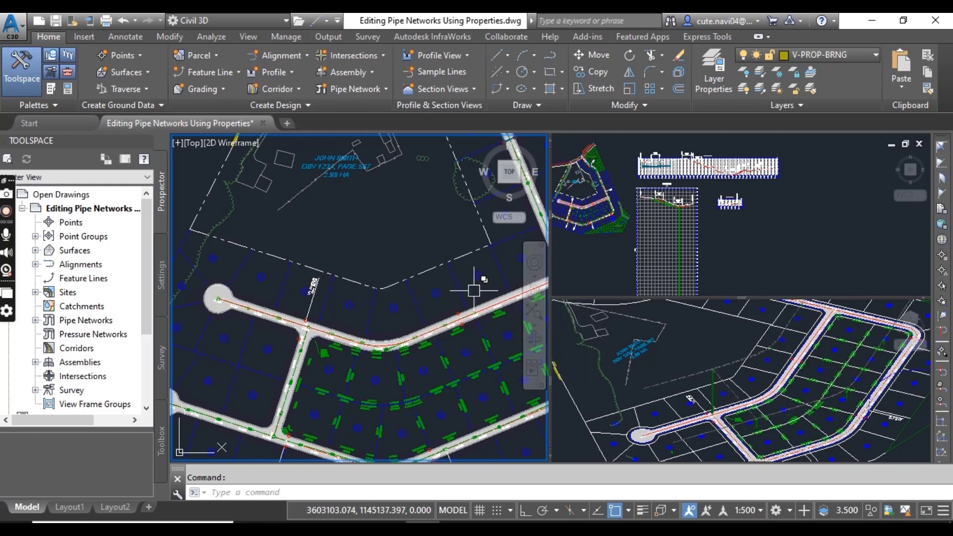
mouse_move(428, 233)
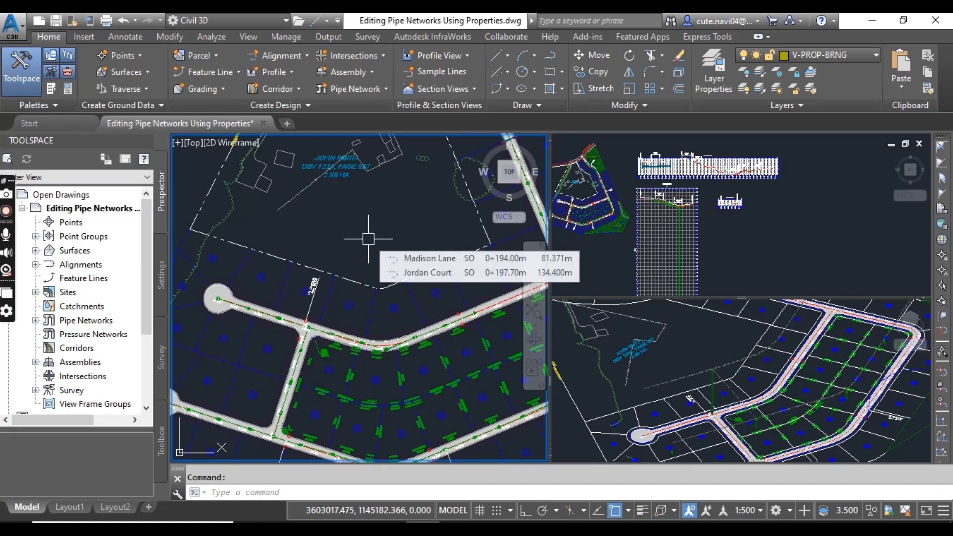
- Zoom the Madison Lane2 profile view onto the GRADE BREAK label at elevation 55.160
click(752, 242)
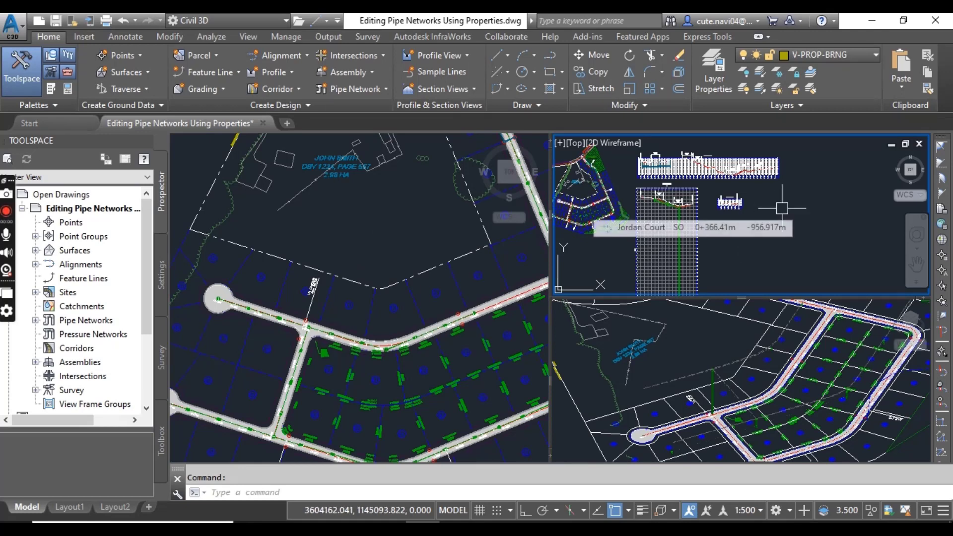
scroll(667, 196, up, 6)
scroll(677, 197, up, 3)
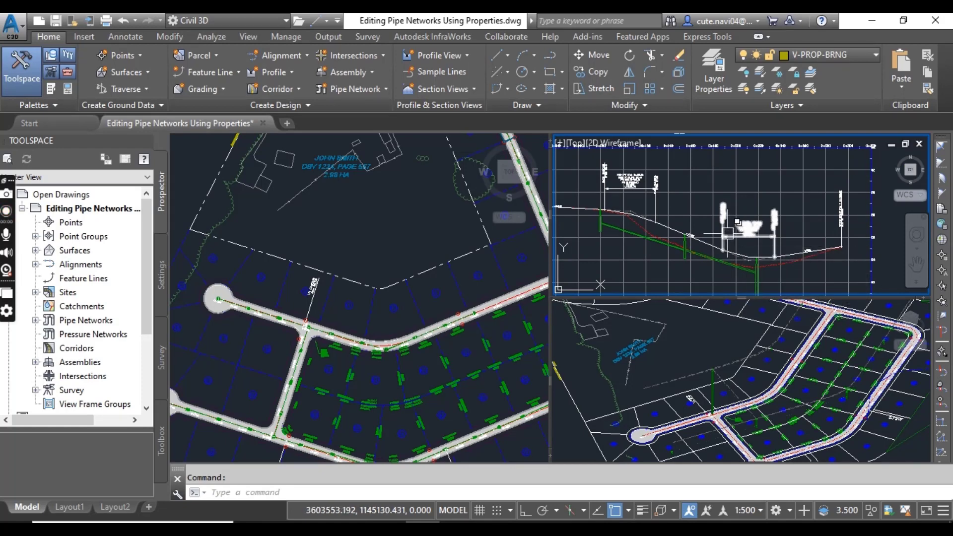
click(913, 233)
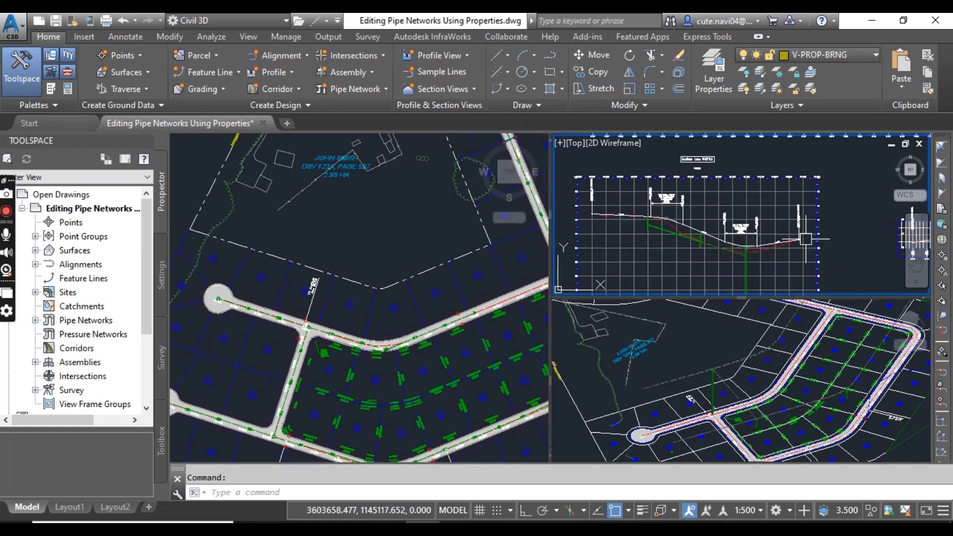
scroll(769, 197, up, 6)
scroll(749, 203, up, 2)
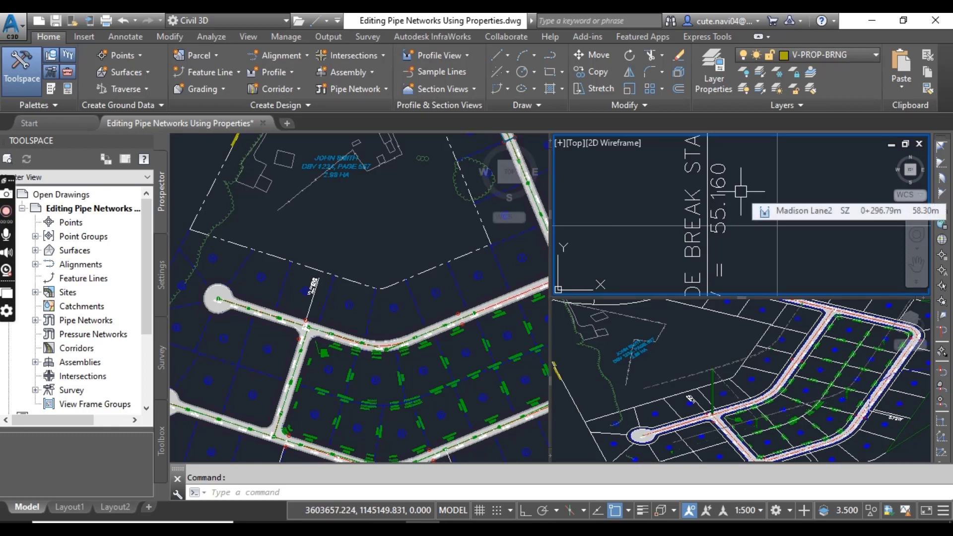
scroll(740, 191, down, 1)
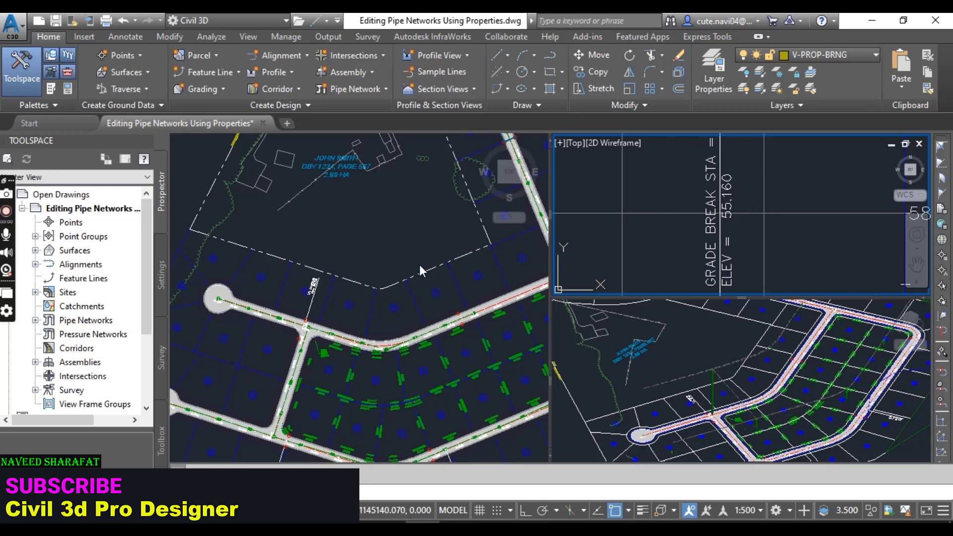
- Zoom the plan view onto the cul-de-sac manhole and its sanitary pipe
click(217, 279)
scroll(213, 301, up, 7)
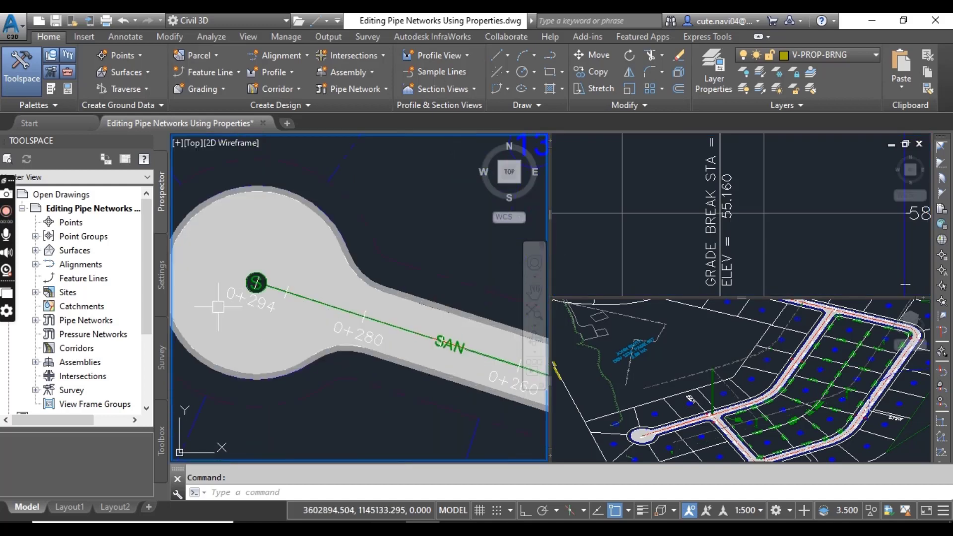
click(257, 282)
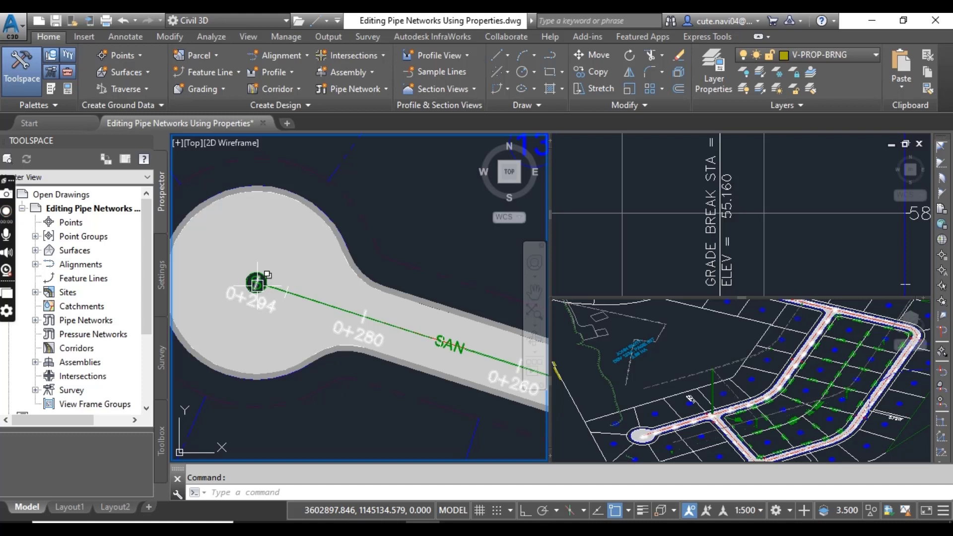
click(264, 282)
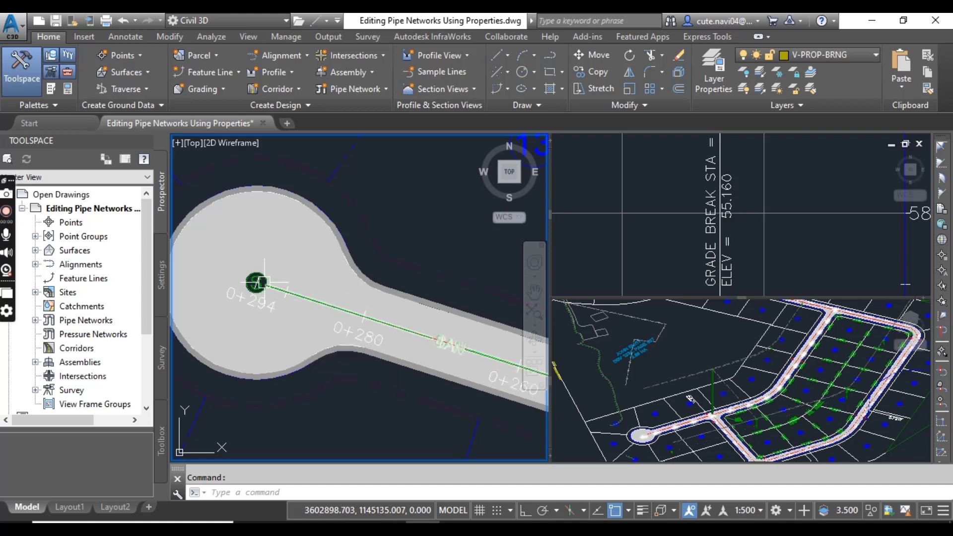
key(Escape)
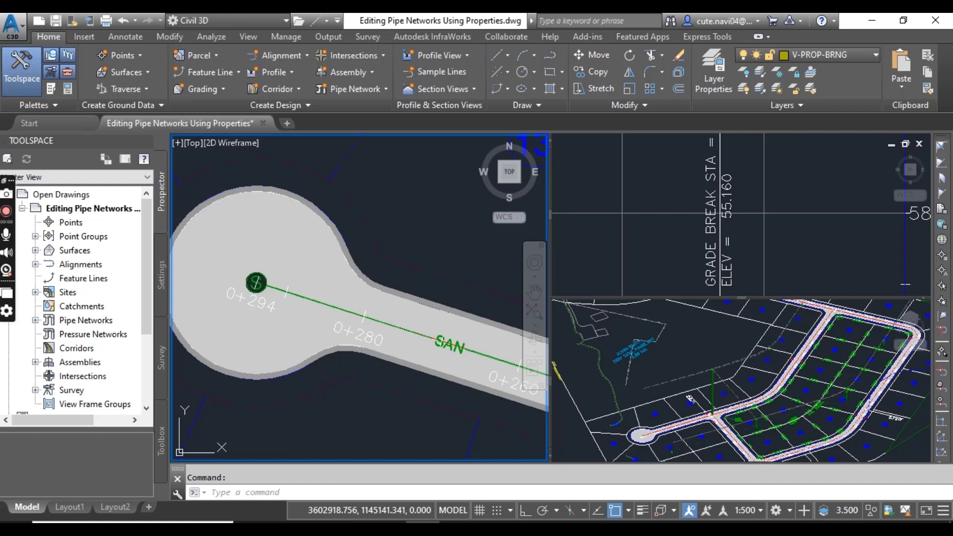
- Pick manhole Structure (29) from the selection cycling list and view its Structure Properties
click(404, 212)
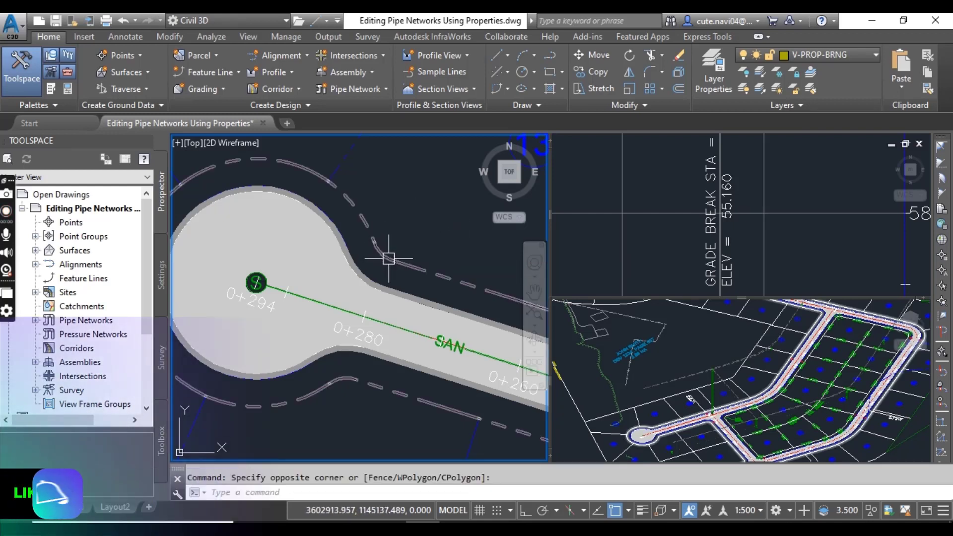
mouse_move(388, 257)
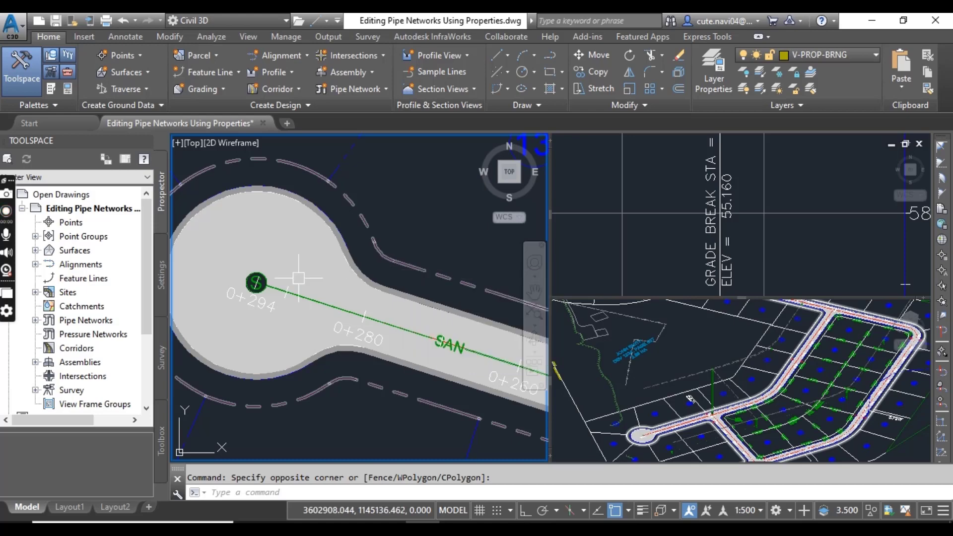
scroll(258, 278, up, 5)
scroll(265, 270, up, 4)
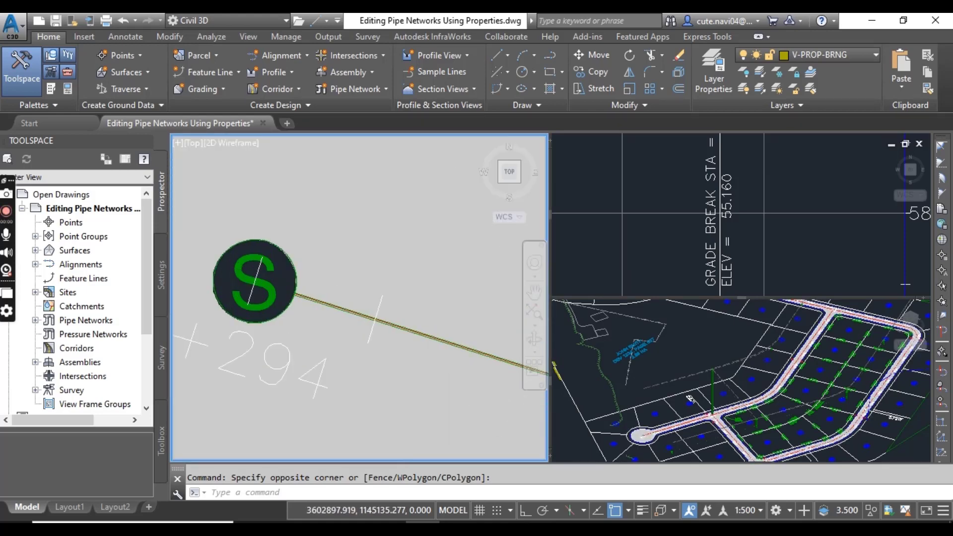
click(292, 303)
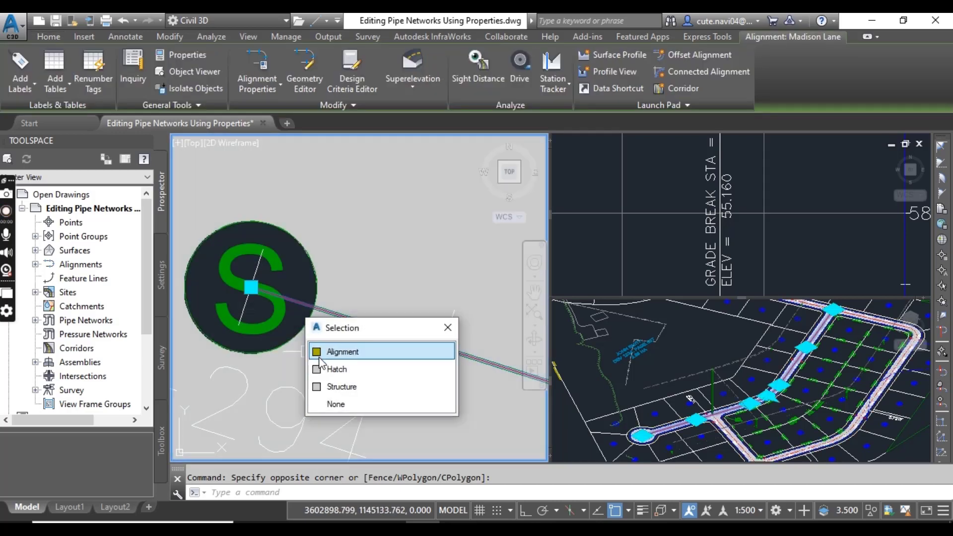
key(Escape)
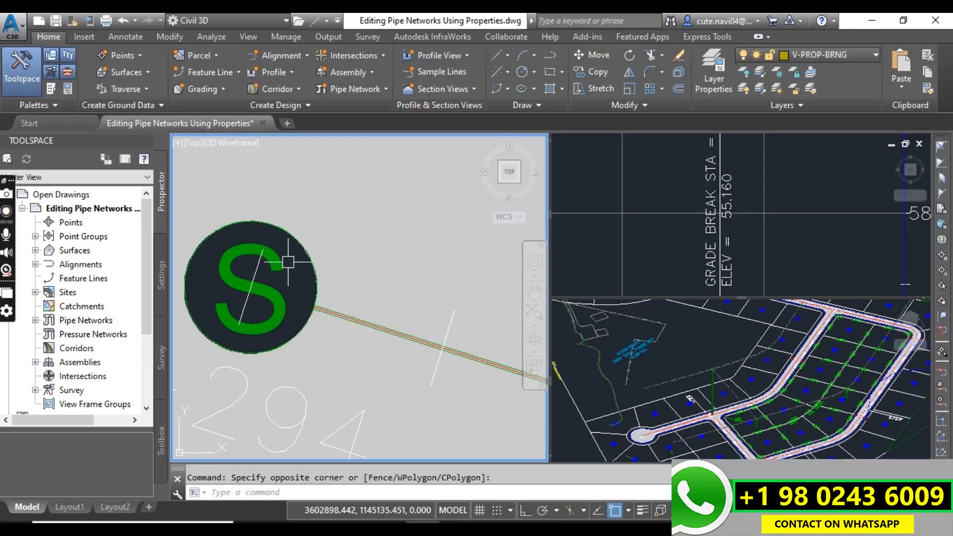
click(297, 265)
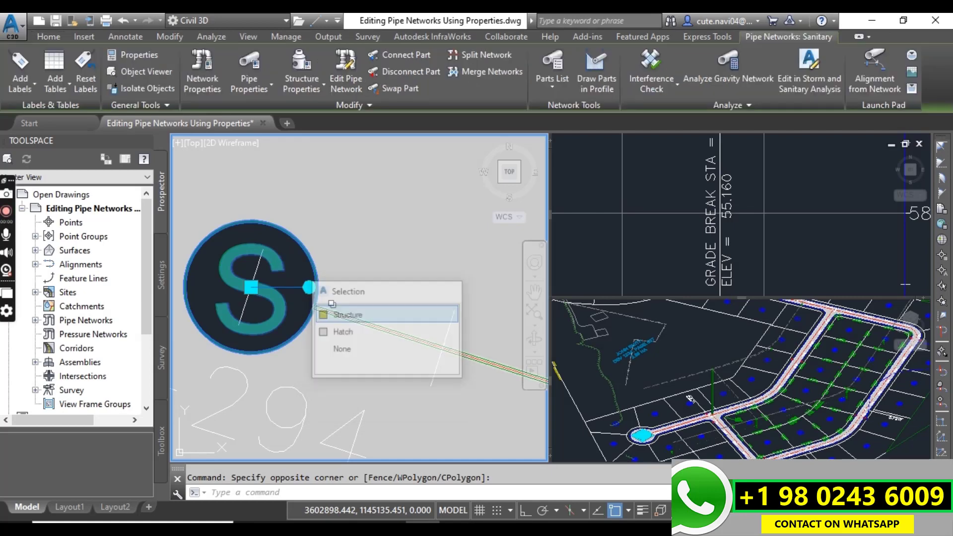
click(323, 315)
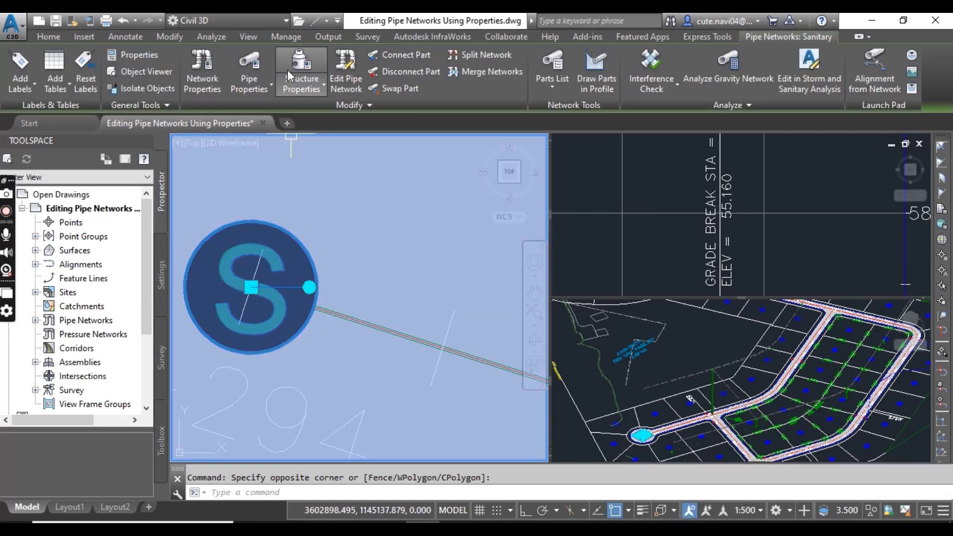
click(288, 70)
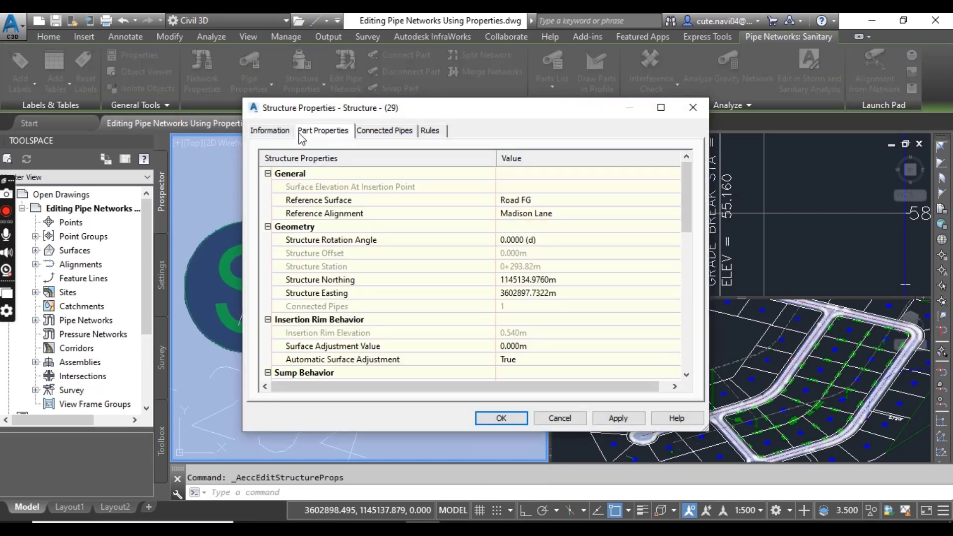
- Set the manhole's Automatic Surface Adjustment to False under Part Properties
click(261, 130)
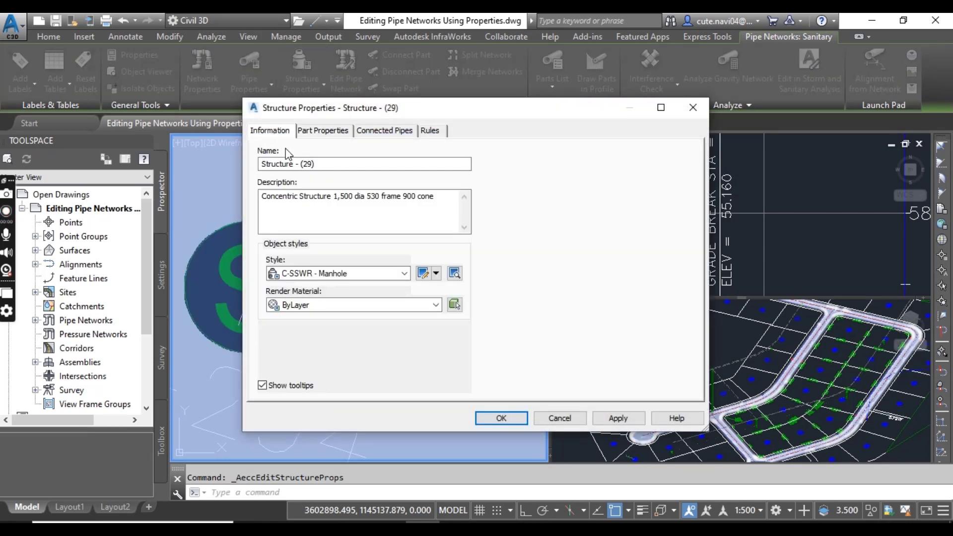
click(322, 132)
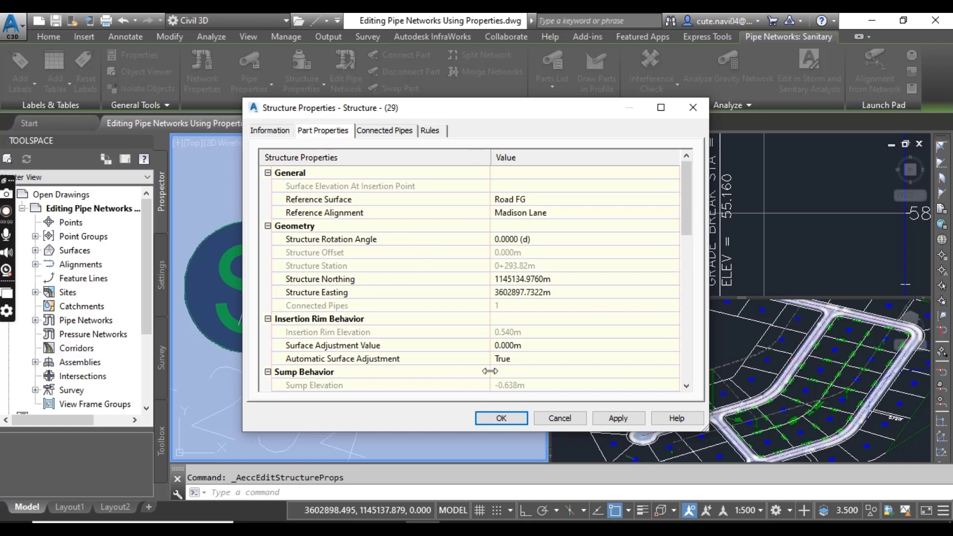
click(508, 366)
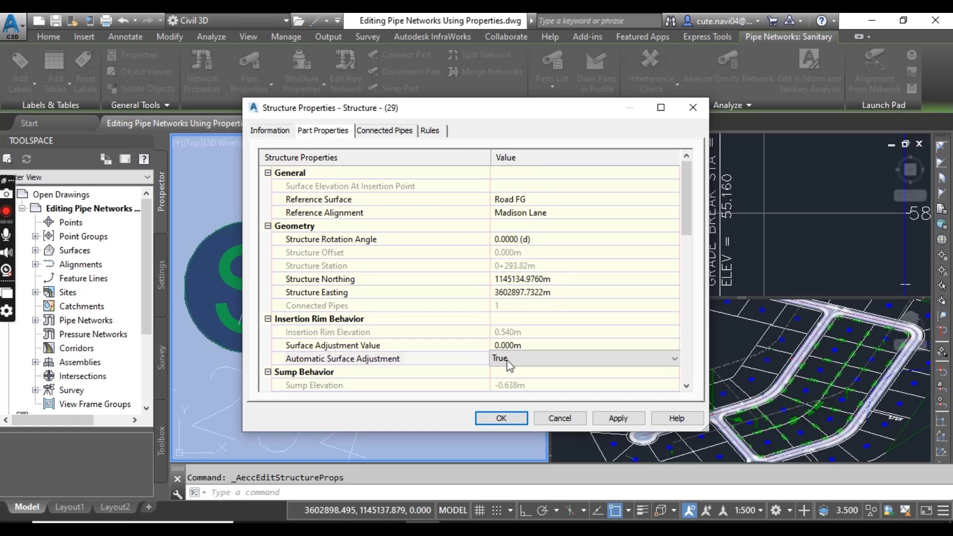
click(508, 362)
click(510, 373)
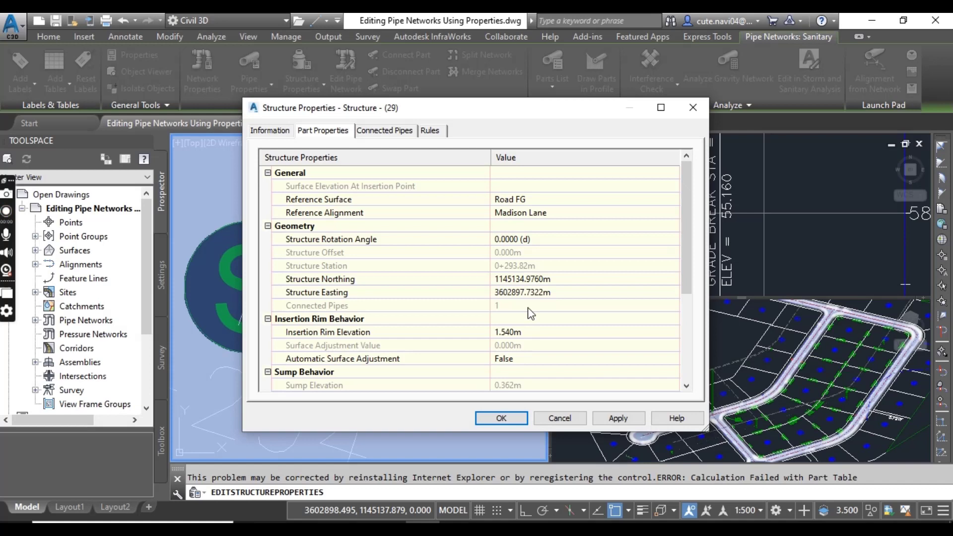
- Enter 5 as the Insertion Rim Elevation and apply the structure changes
scroll(532, 309, down, 2)
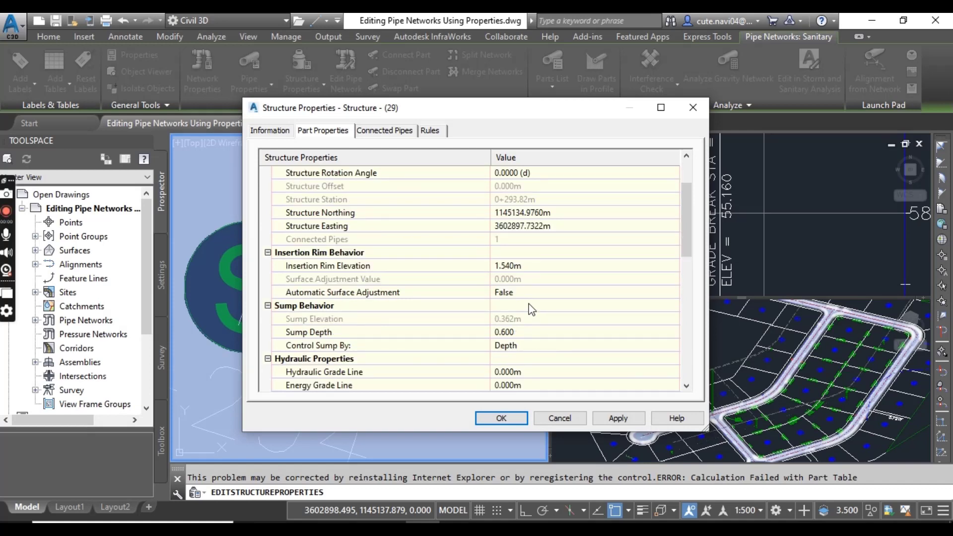
scroll(531, 308, down, 2)
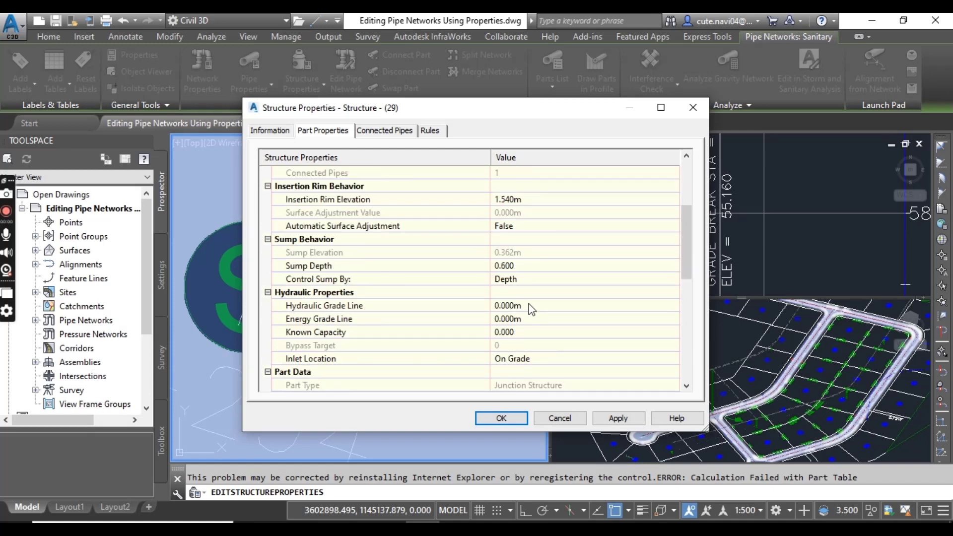
scroll(531, 309, down, 2)
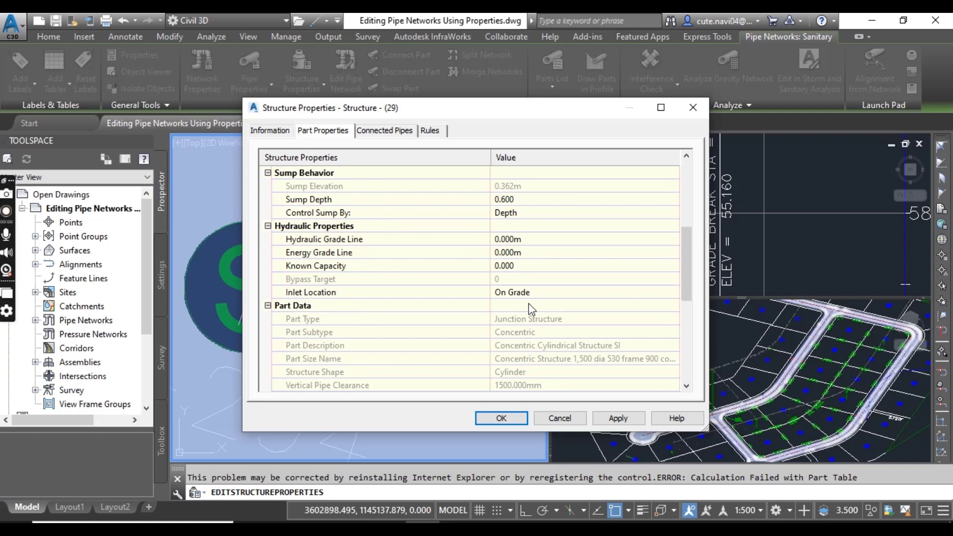
scroll(530, 306, down, 2)
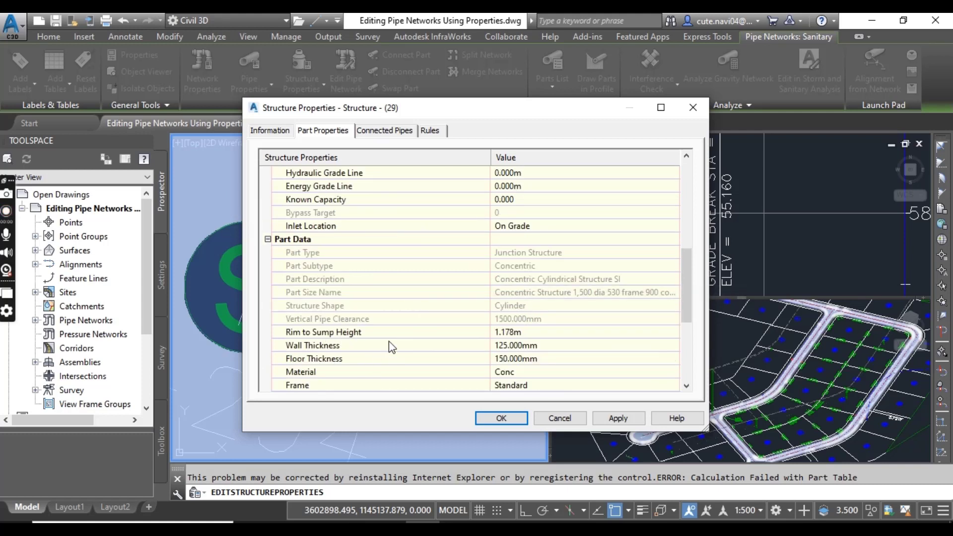
scroll(390, 340, down, 2)
scroll(390, 341, down, 3)
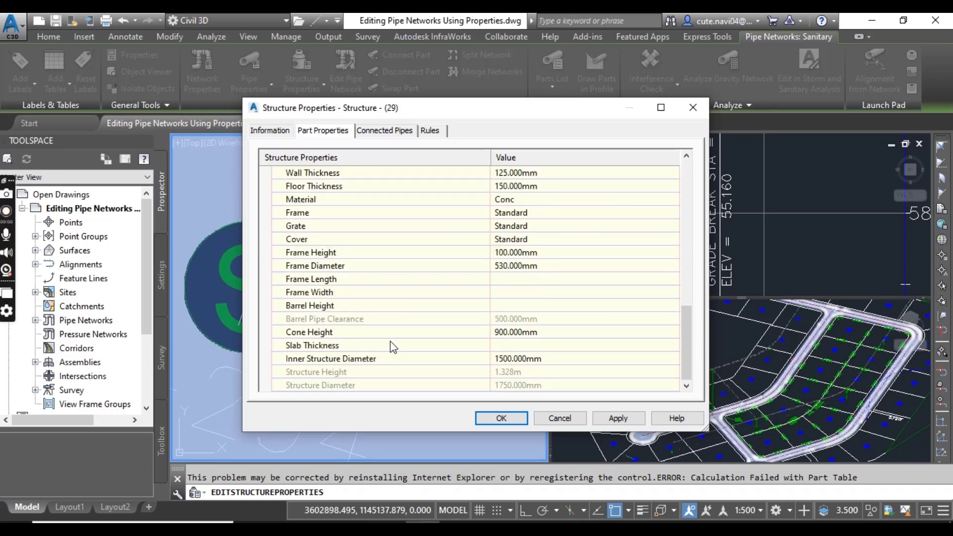
scroll(390, 341, up, 2)
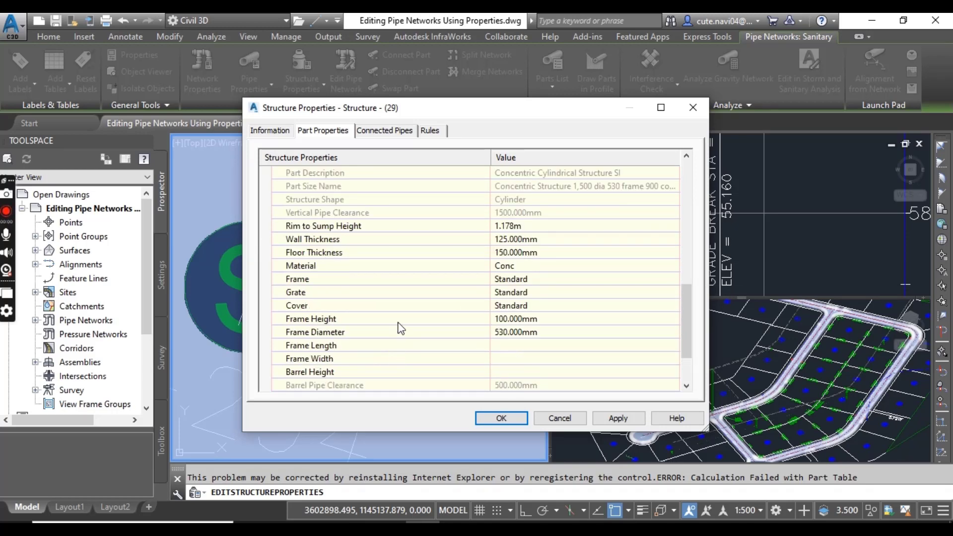
scroll(400, 327, up, 2)
scroll(400, 328, up, 4)
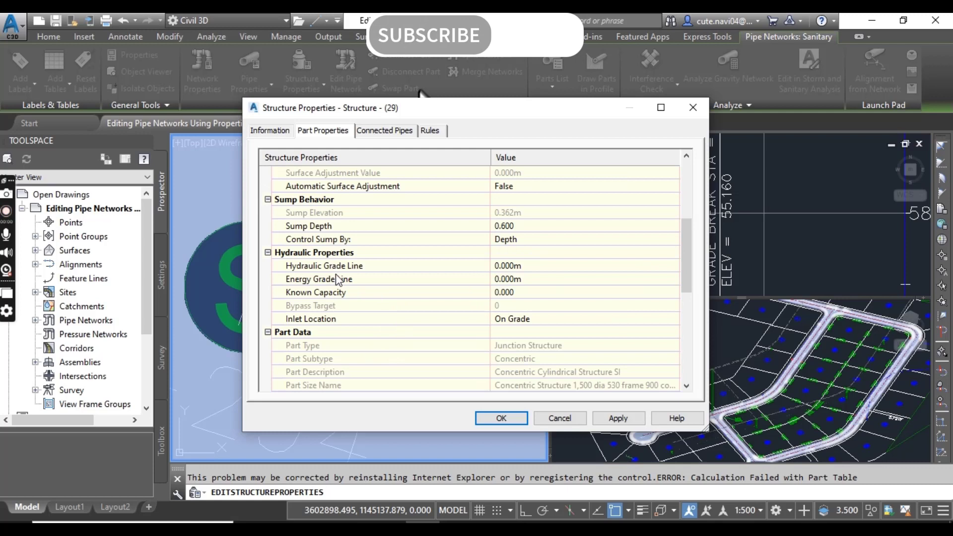
scroll(325, 287, up, 2)
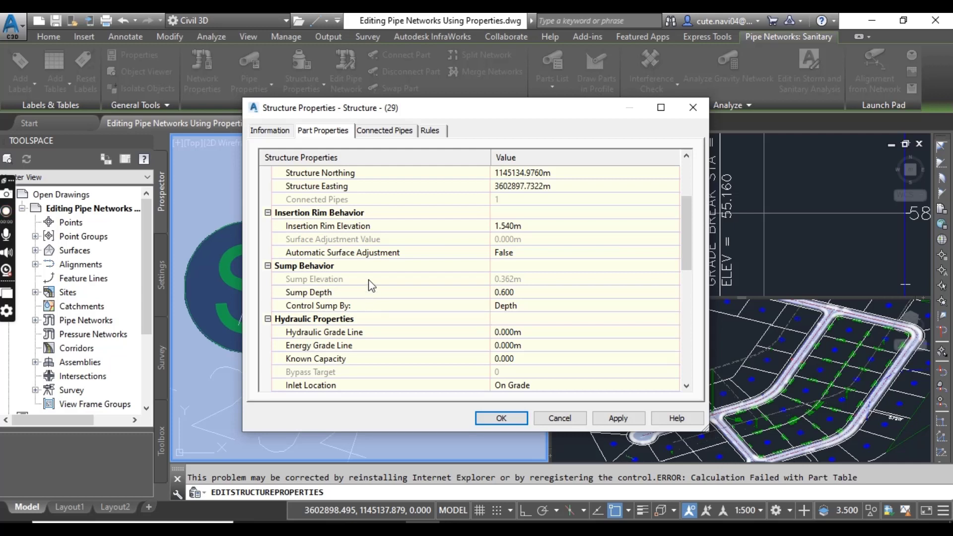
scroll(370, 286, up, 3)
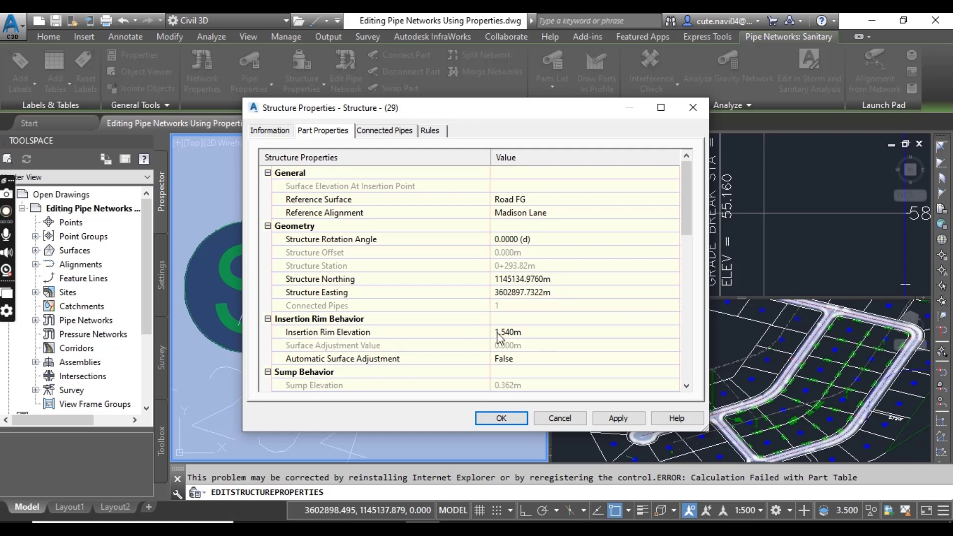
click(511, 337)
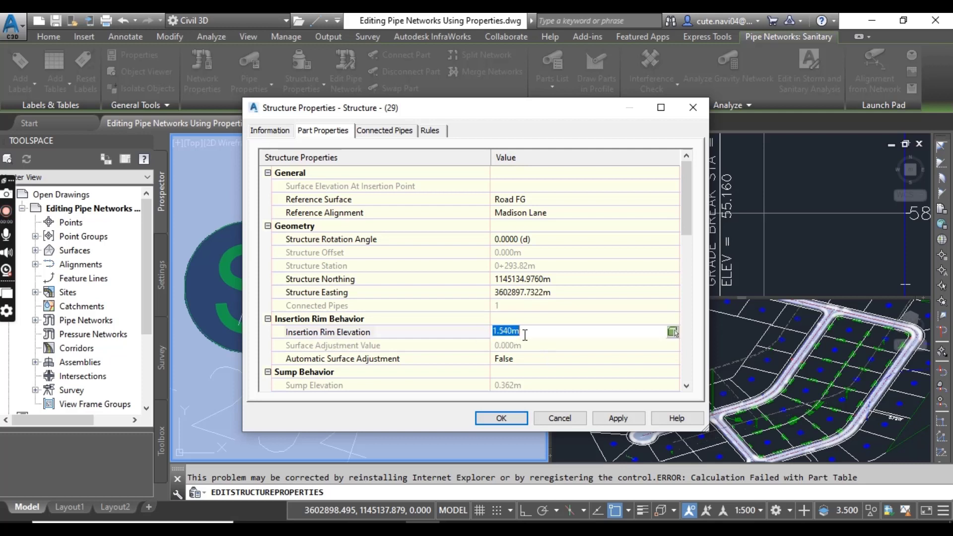
text(55.160)
click(501, 418)
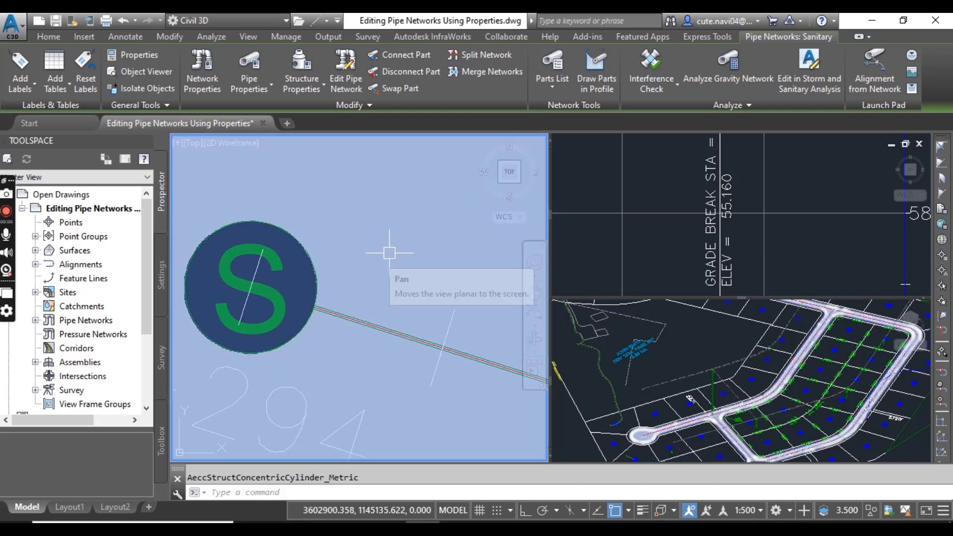
- Select the pipe leaving the cul-de-sac manhole, choosing Pipe over the hatch
key(Escape)
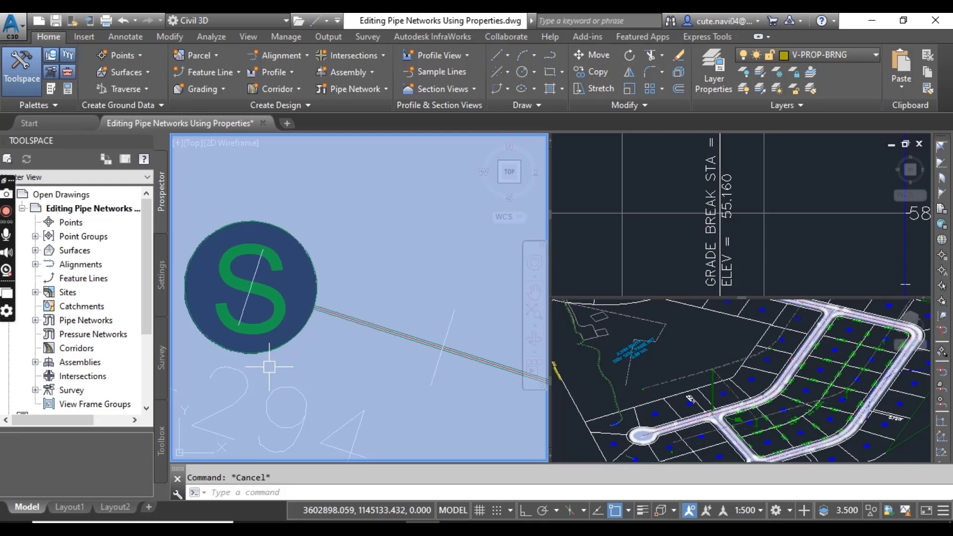
click(365, 326)
scroll(365, 326, up, 2)
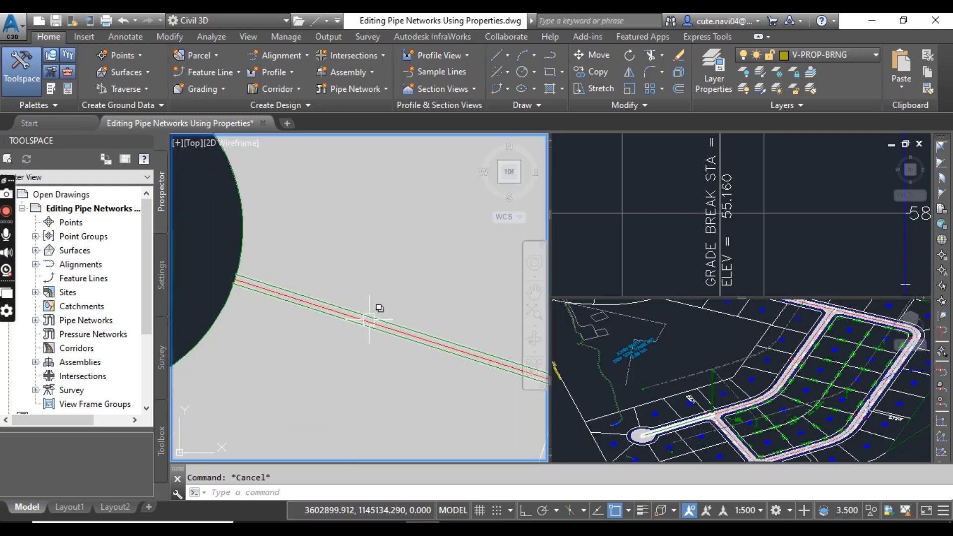
click(375, 316)
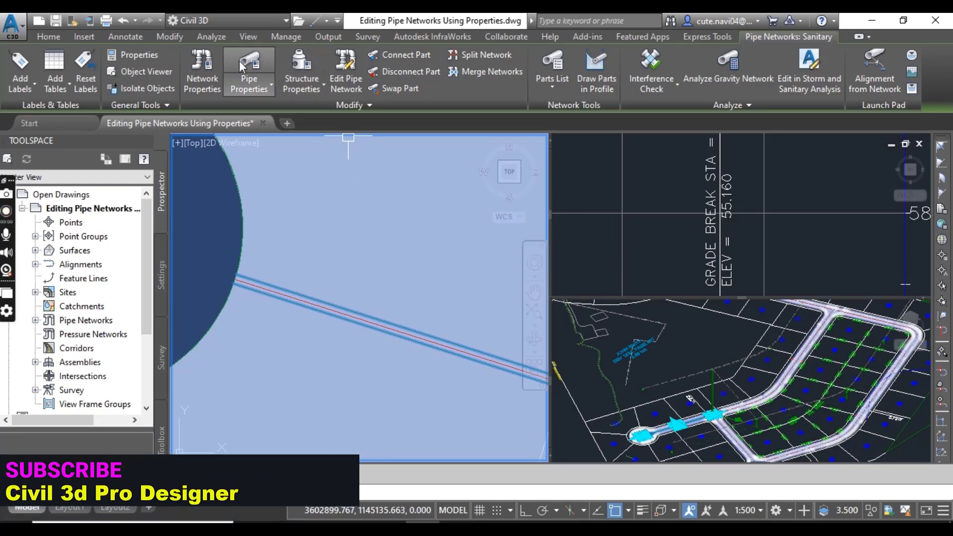
- Change the selected pipe's Start Invert Elevation to 53.941 in its properties
click(145, 55)
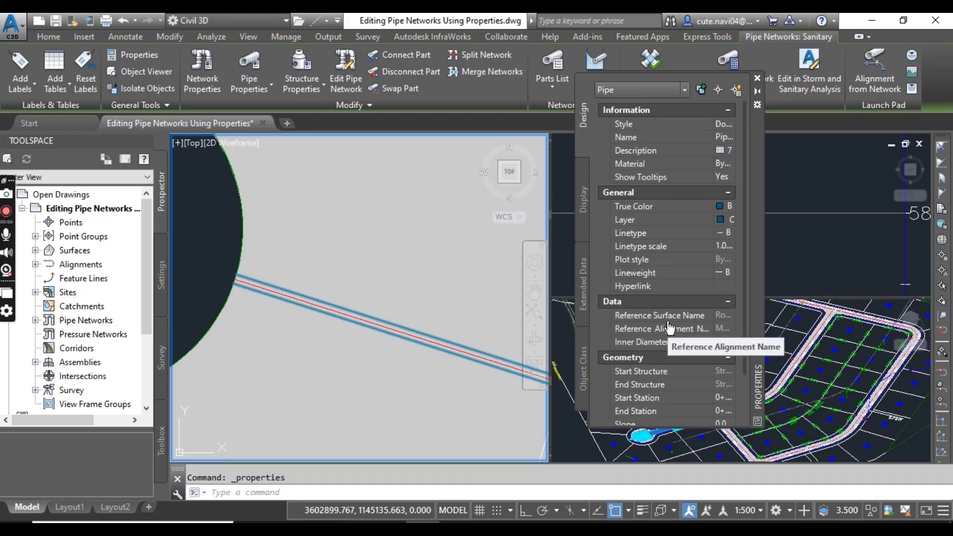
scroll(668, 328, down, 3)
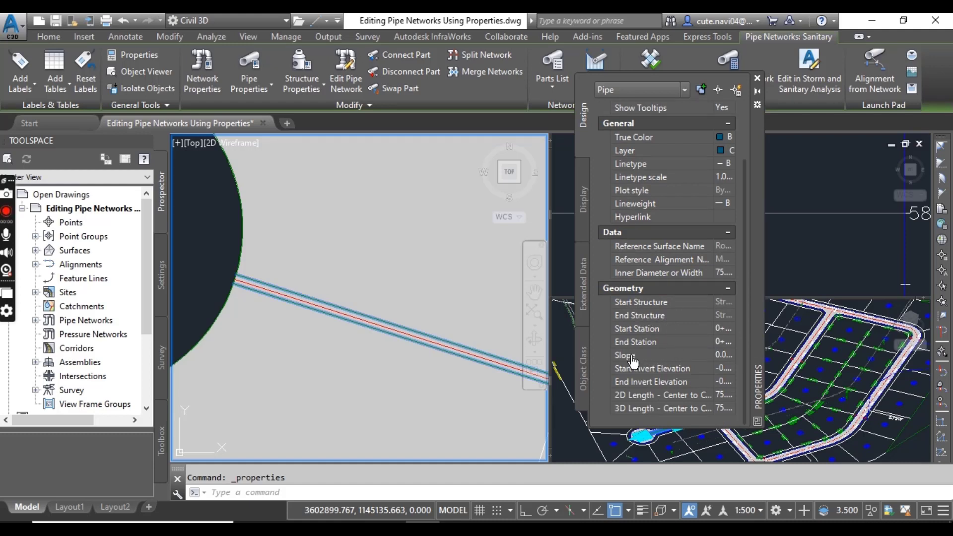
click(728, 369)
text(338m)
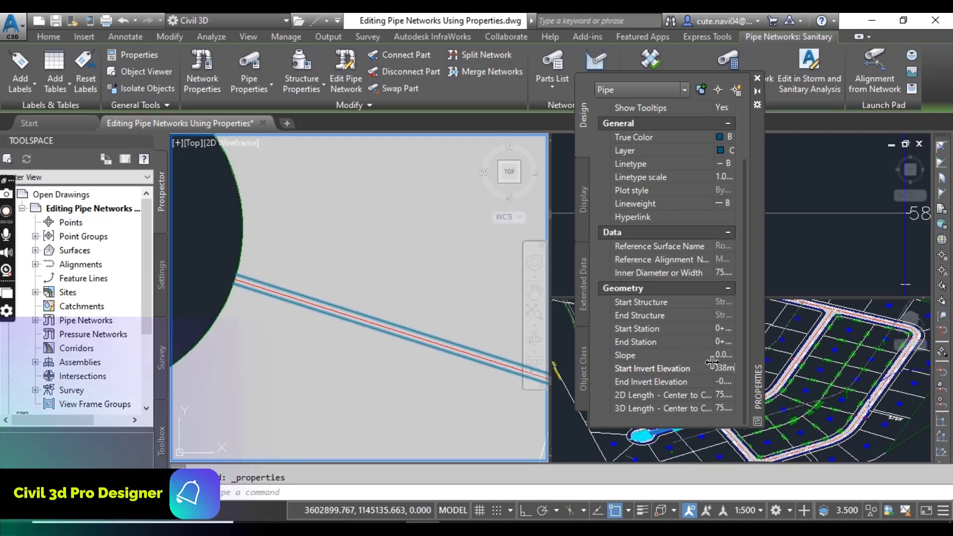
key(BackSpace)
key(BackSpace)
key(BackSpace)
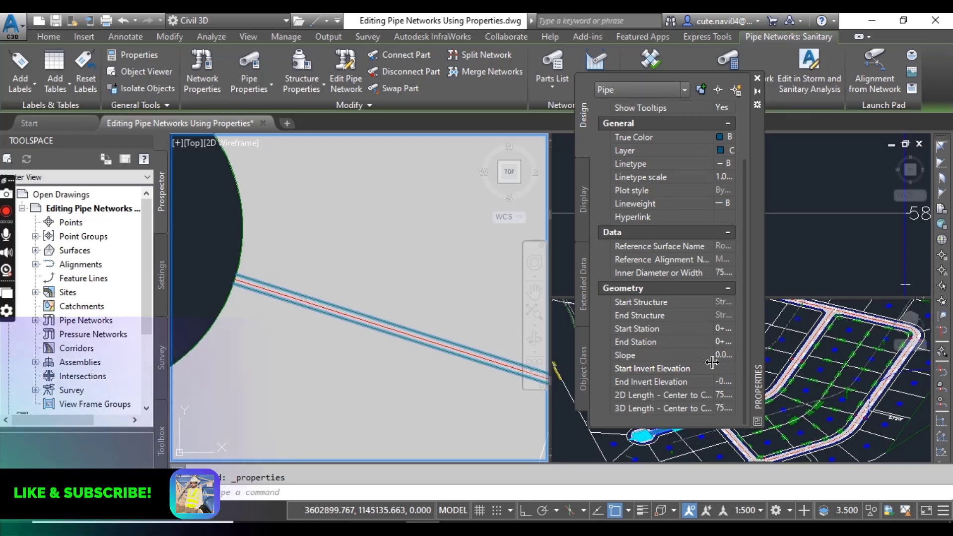
text(53)
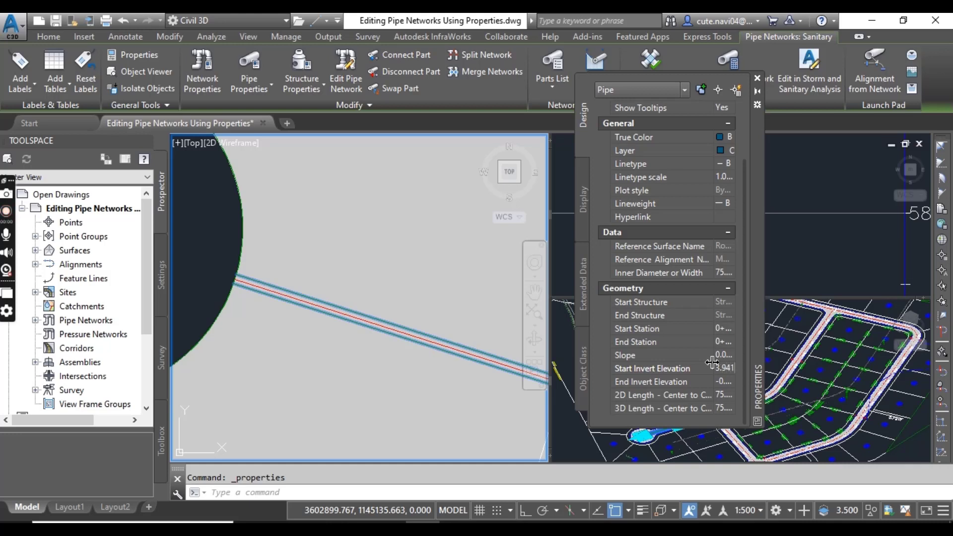
text(.941)
key(Tab)
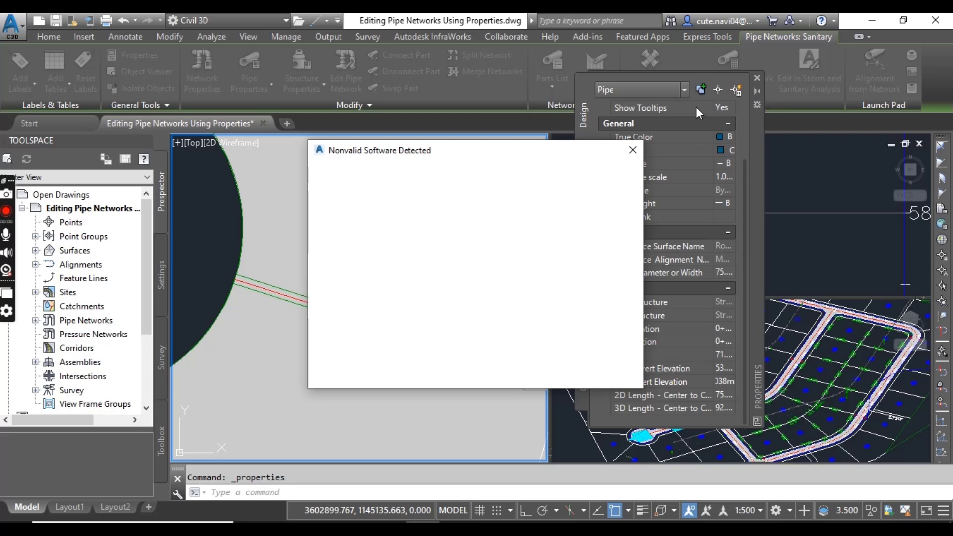
- Set Pipe (24)'s Pipe Slope (Hold Start) to -1.50% and accept the change
click(757, 78)
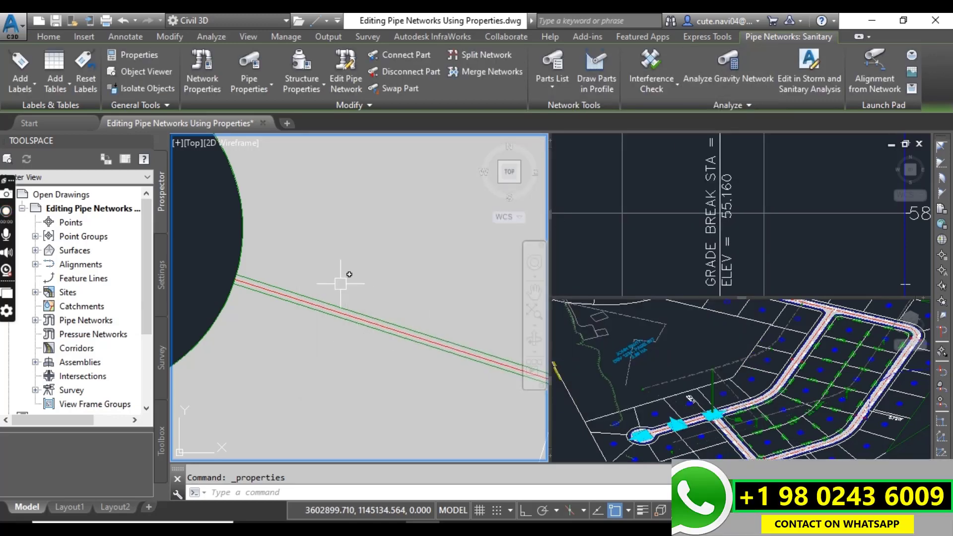
click(243, 61)
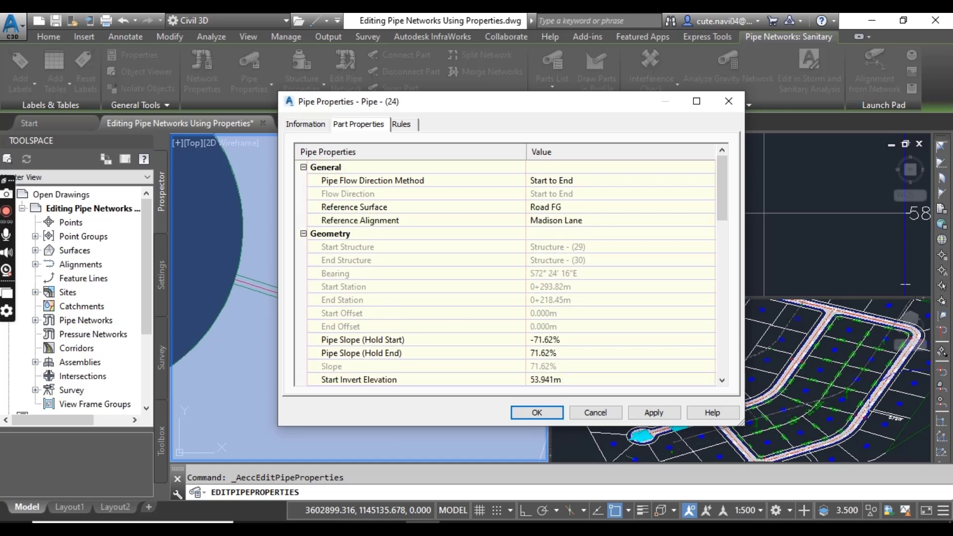
click(305, 125)
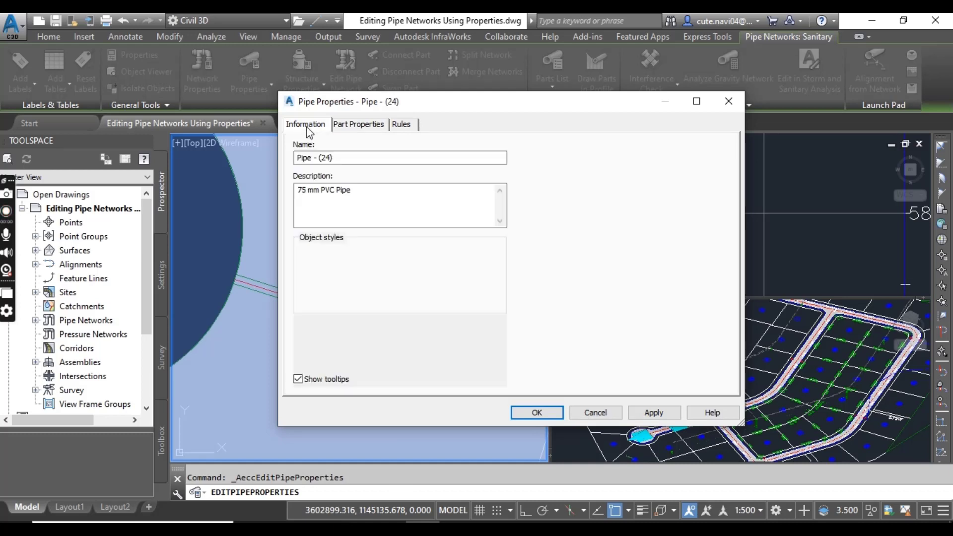
click(343, 127)
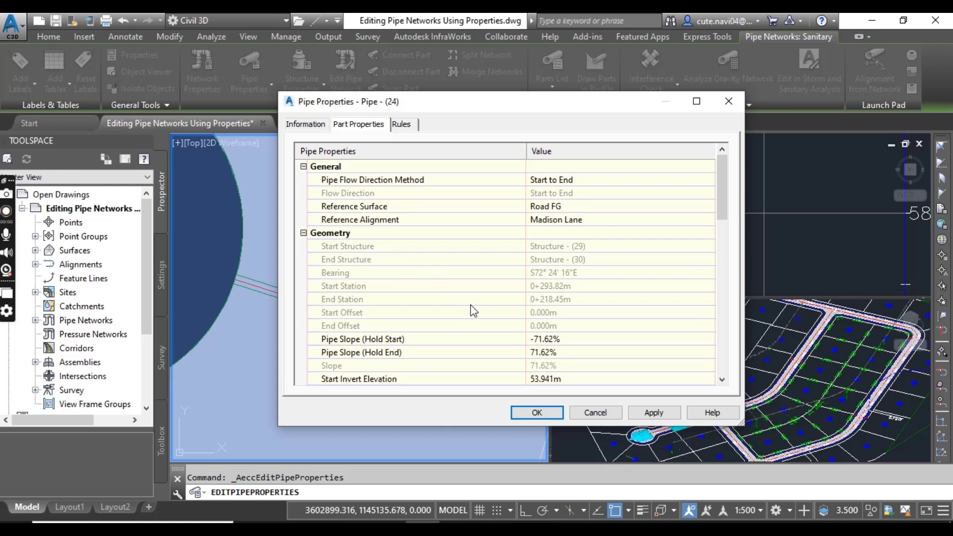
scroll(470, 305, down, 2)
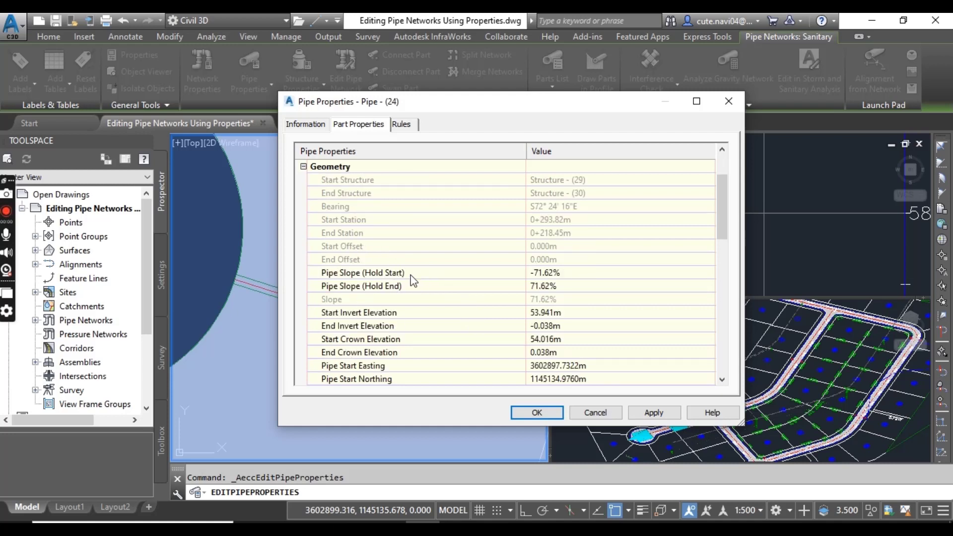
click(548, 273)
text(-1.5)
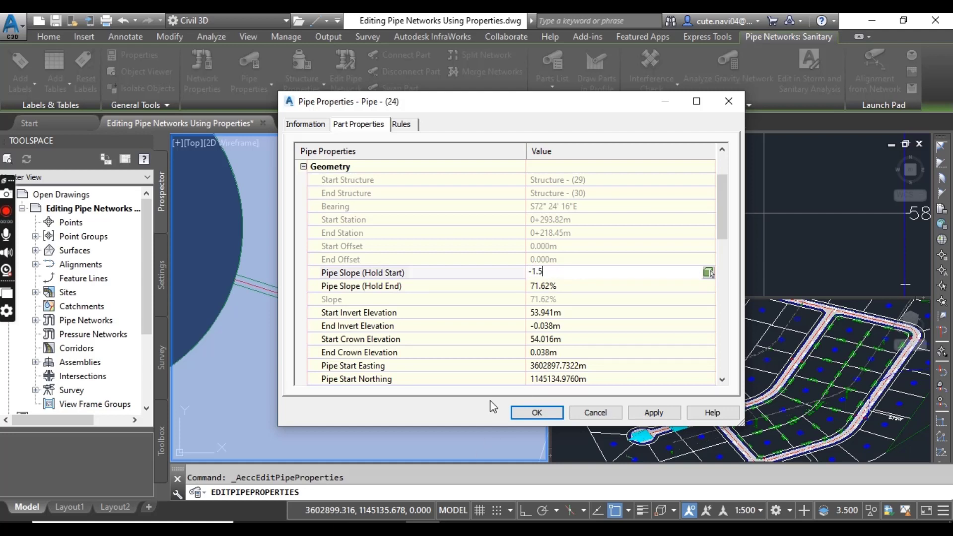
key(Return)
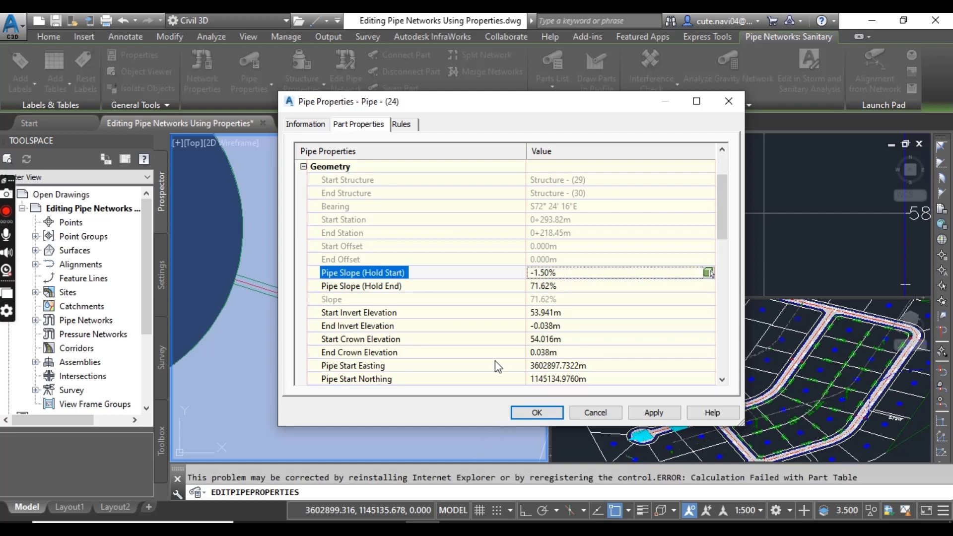
click(537, 412)
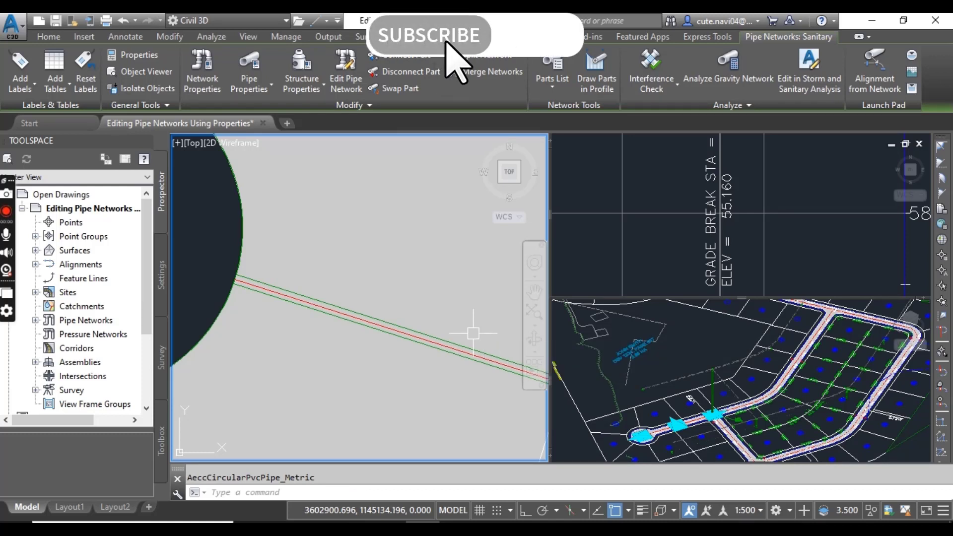
- Select manhole Structure (29) in plan, choosing Structure over the overlapping hatch
scroll(467, 324, down, 4)
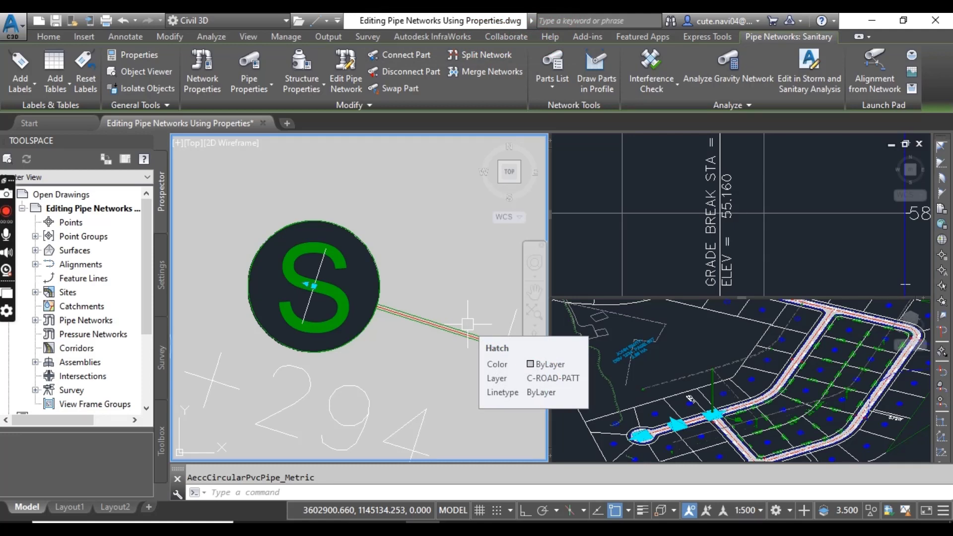
click(467, 324)
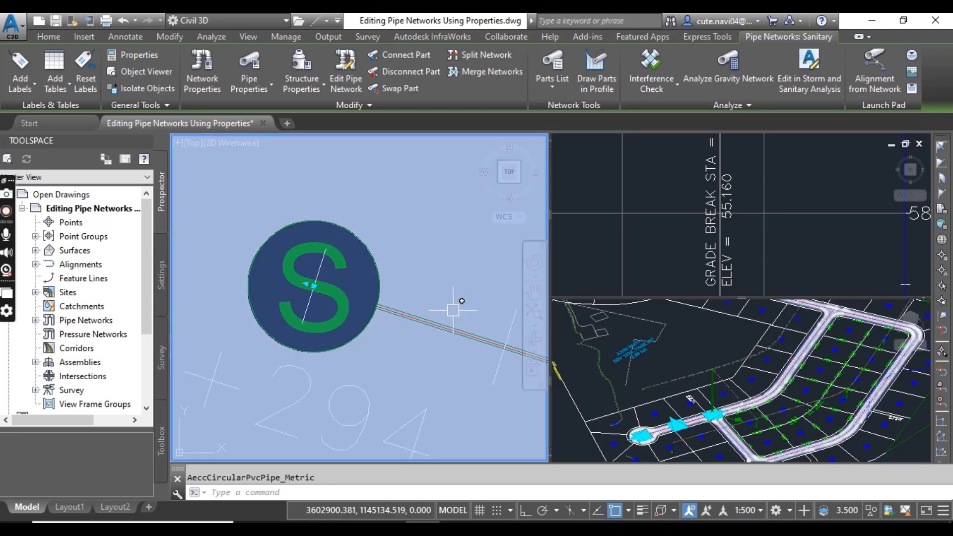
key(Escape)
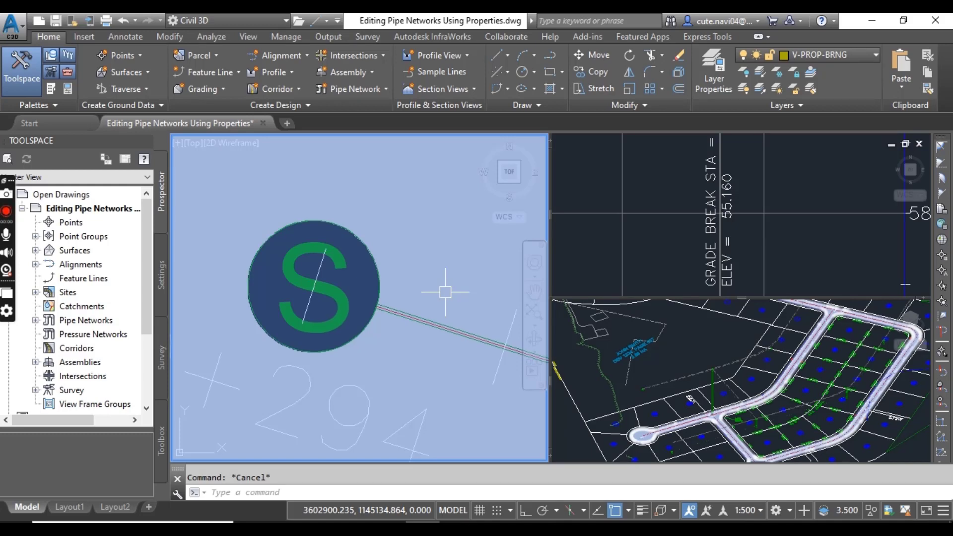
click(340, 294)
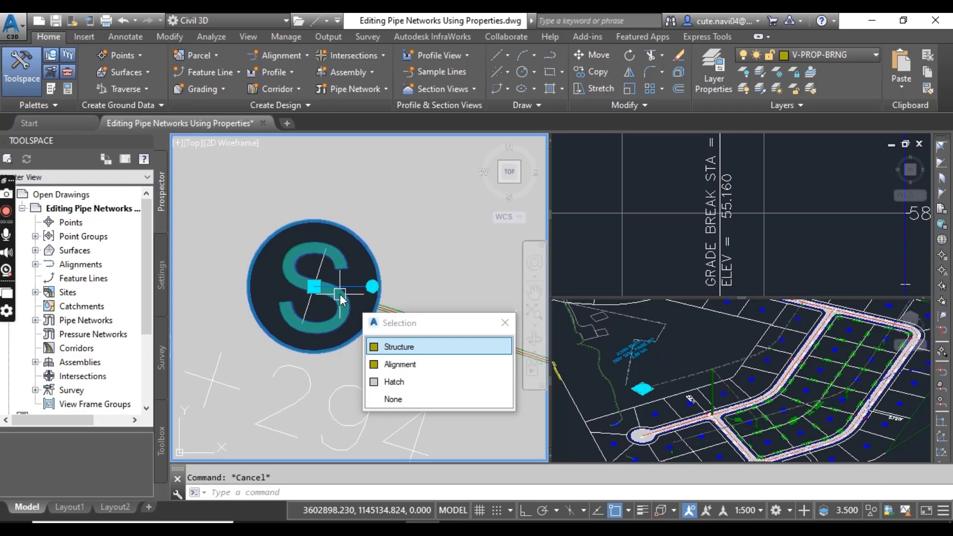
click(375, 347)
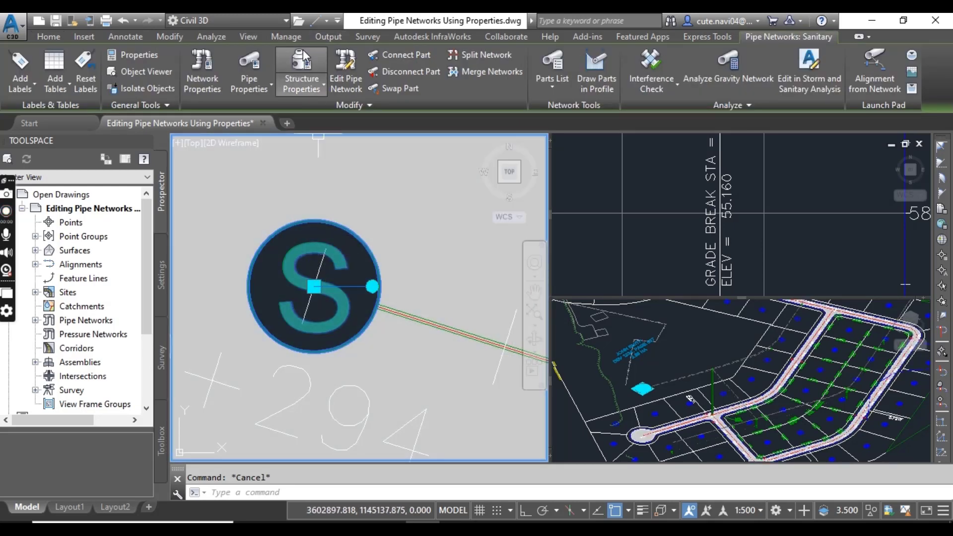
- Set Structure (29)'s Sump Depth to 0.6 and confirm with OK
click(286, 60)
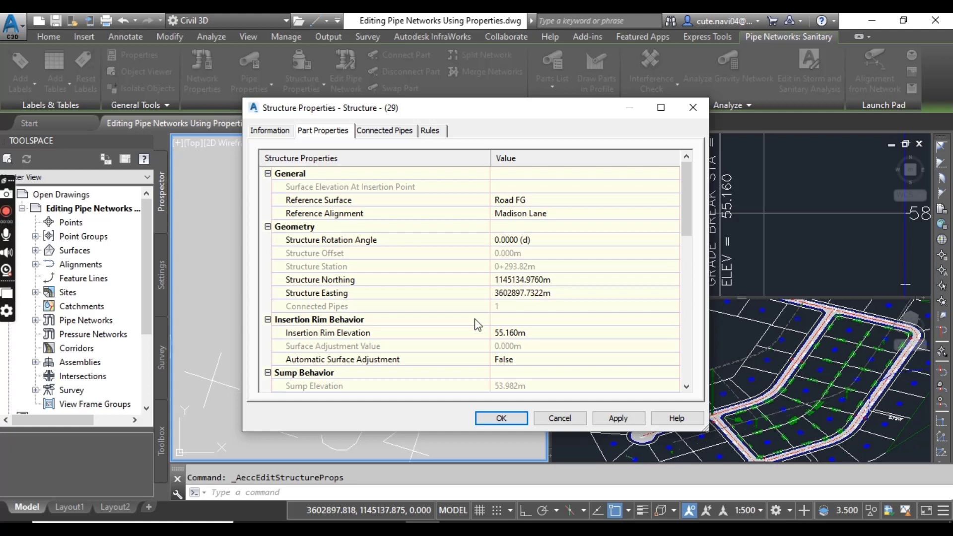
scroll(478, 345, down, 3)
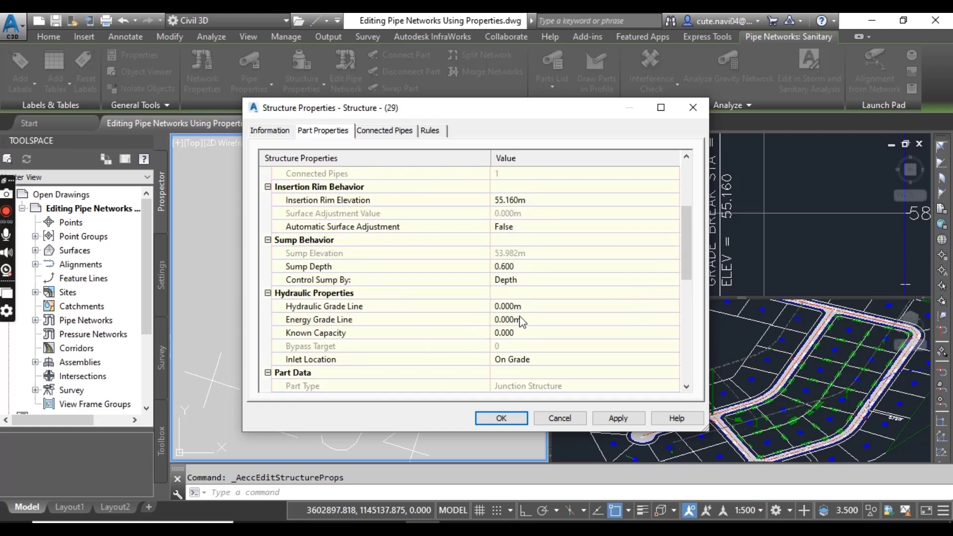
click(511, 269)
text(2)
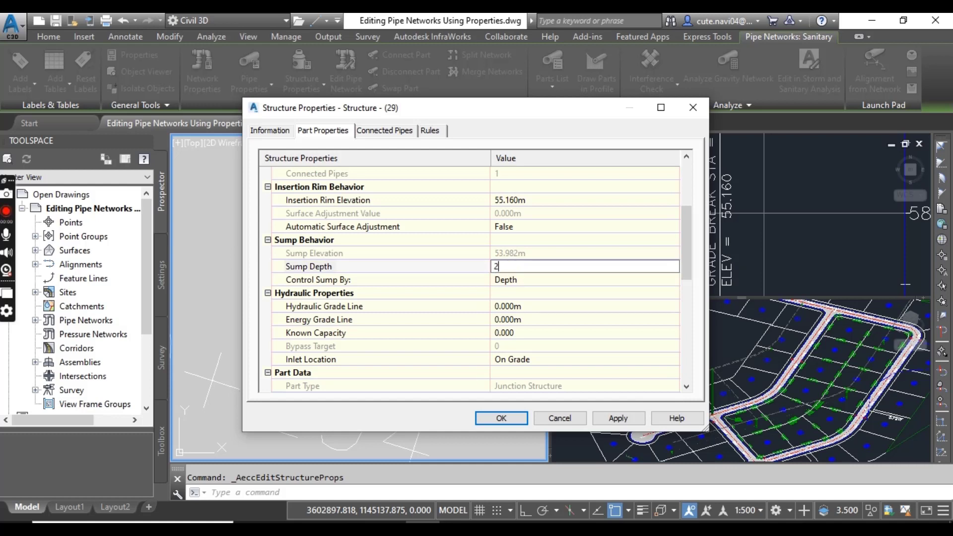
key(BackSpace)
text(0.6)
key(Return)
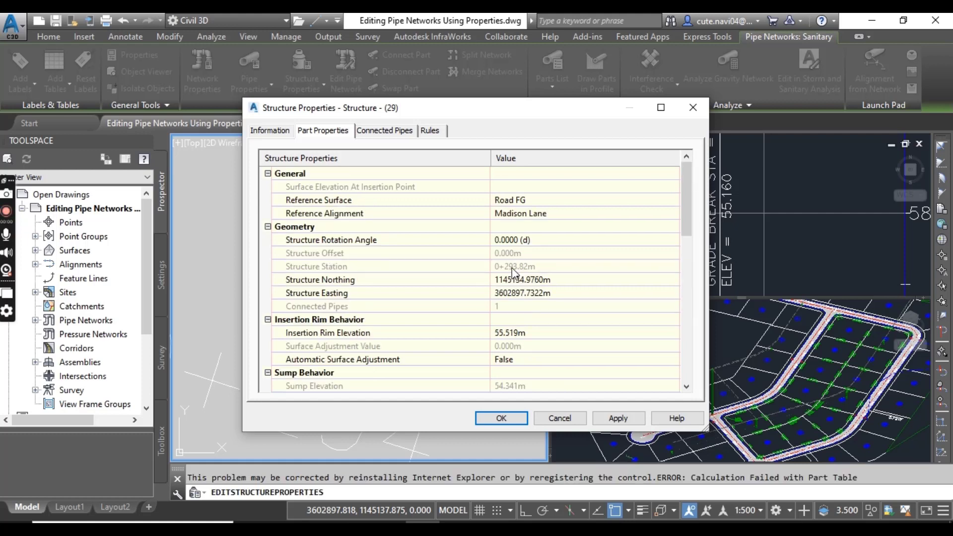
click(500, 418)
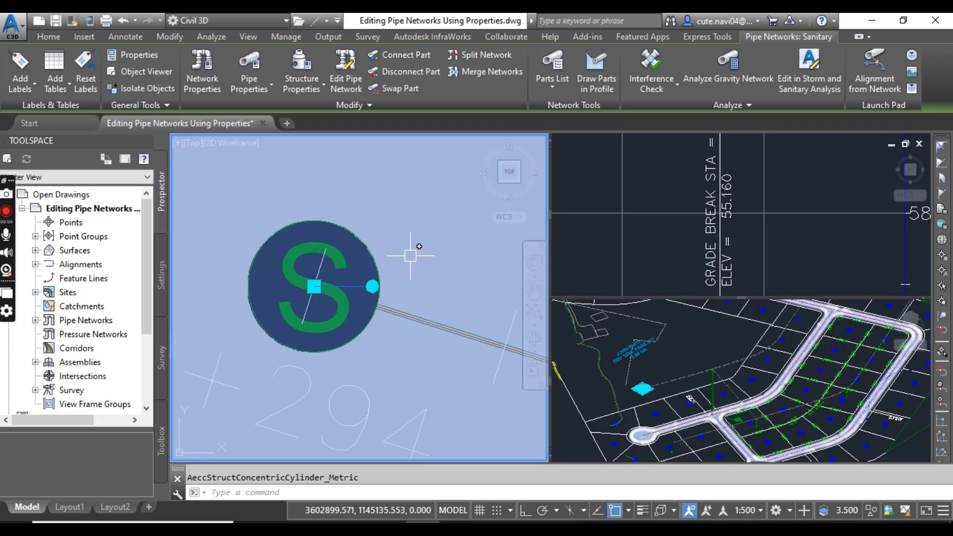
key(Escape)
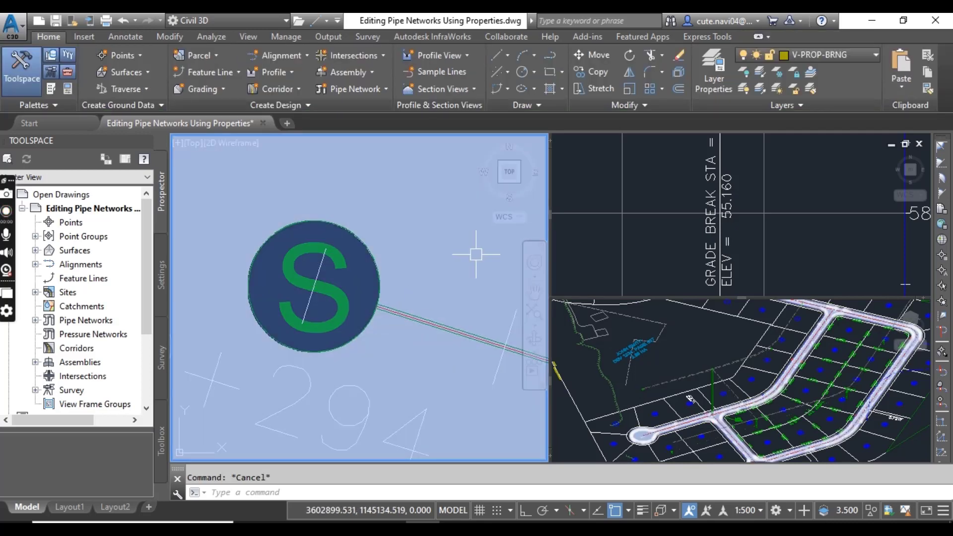
- Frame the profile in the upper viewport, shifting it to follow the sanitary pipe
click(659, 237)
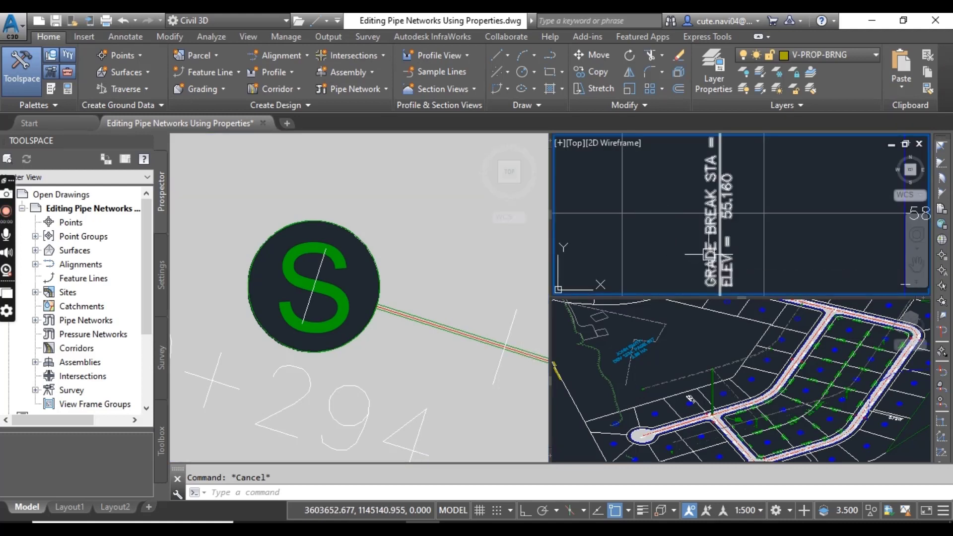
scroll(714, 238, down, 5)
scroll(723, 225, up, 2)
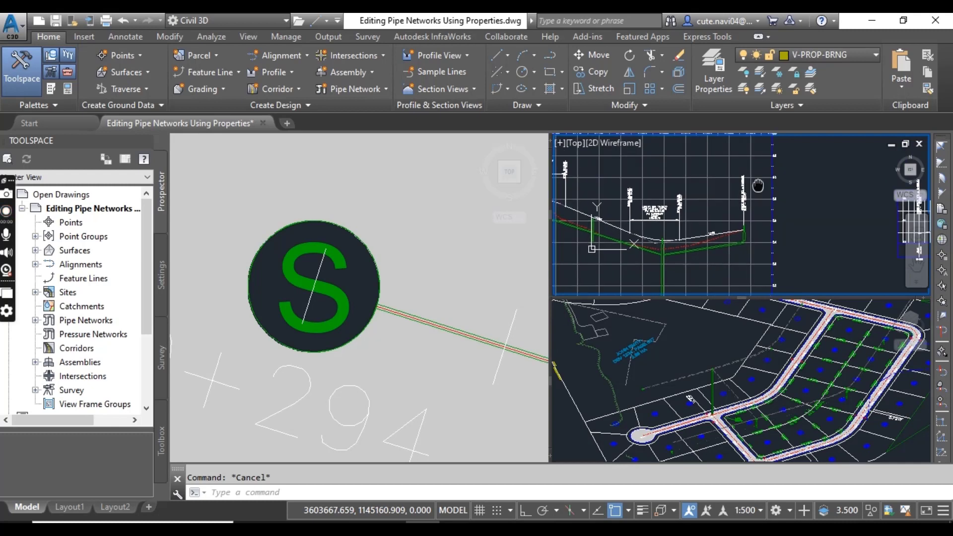
middle_drag(726, 246, 760, 244)
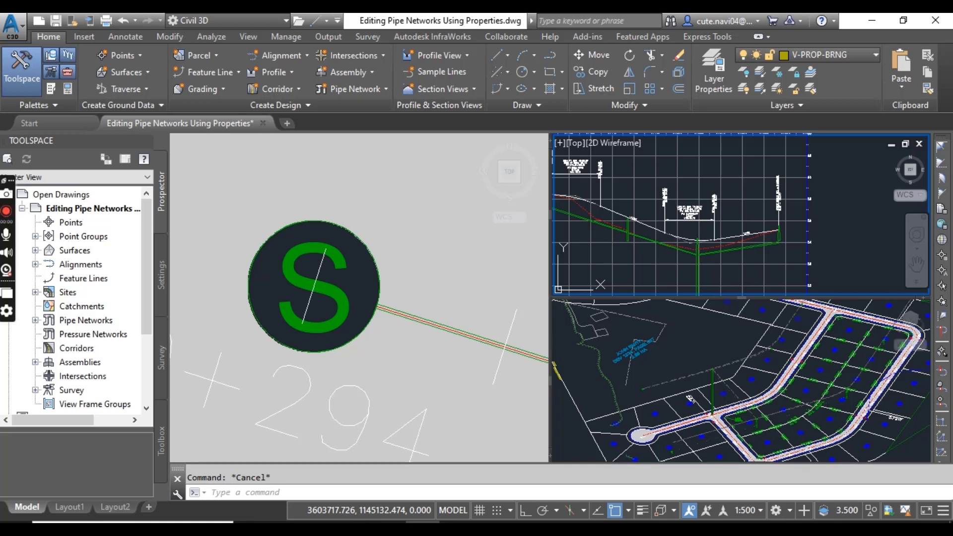
- Zoom the plan view out to show the cul-de-sac manhole at station 0+294 and its pipe
click(453, 272)
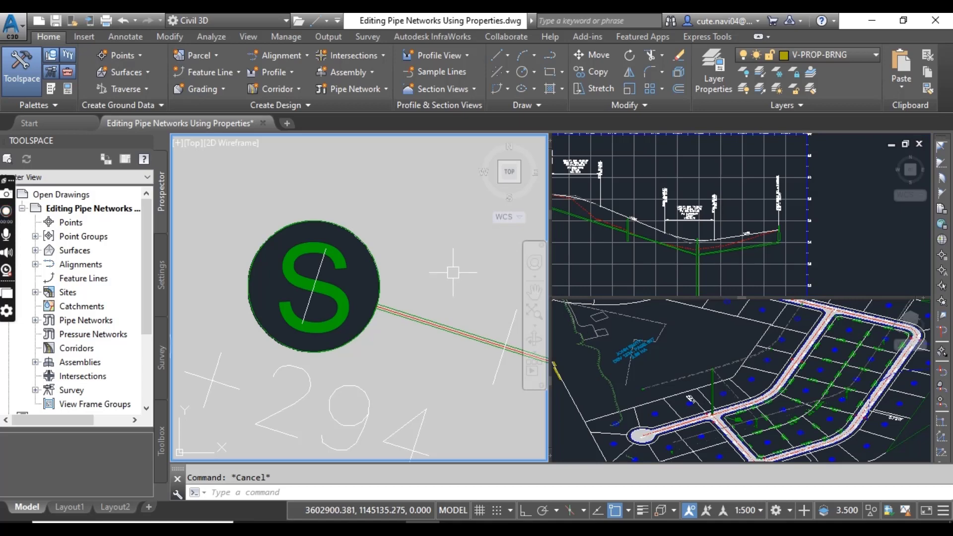
scroll(453, 272, down, 6)
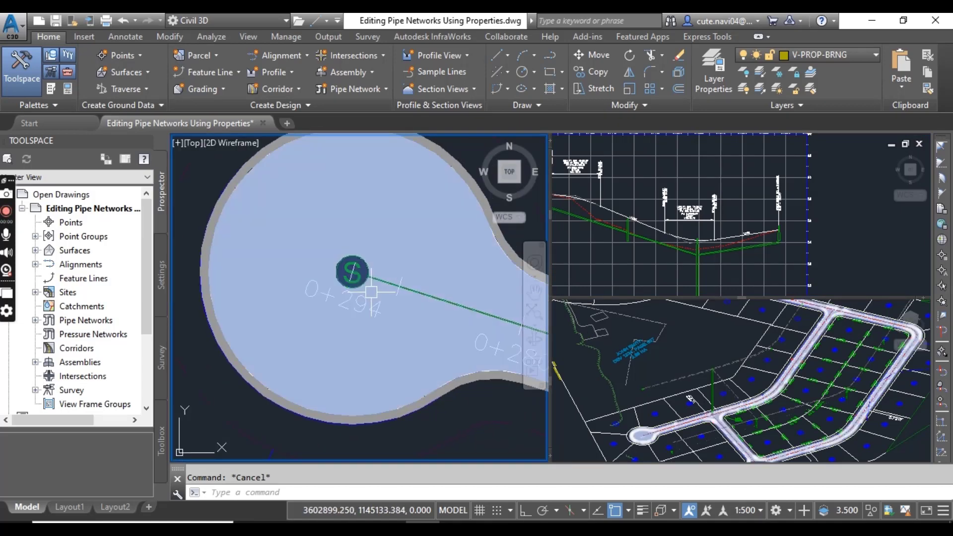
scroll(371, 292, down, 3)
scroll(359, 283, up, 2)
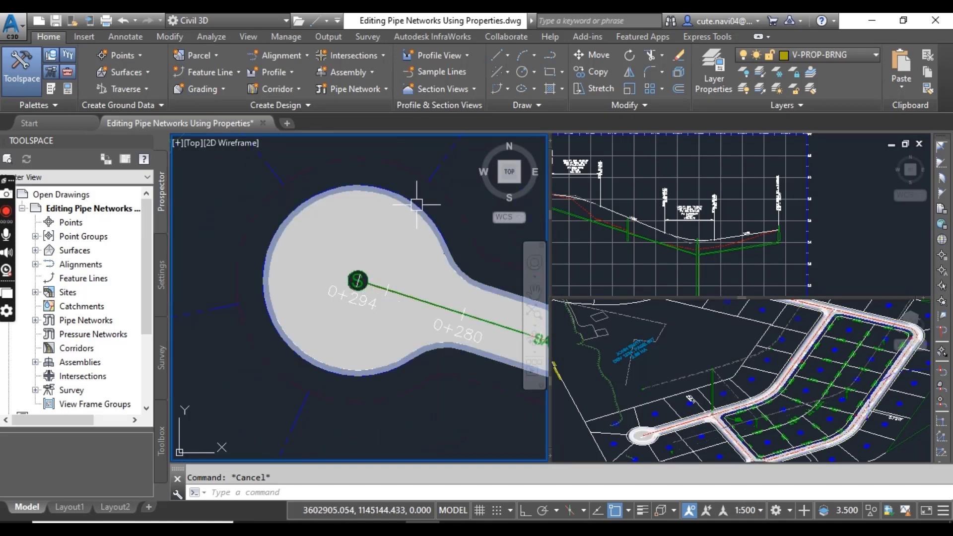